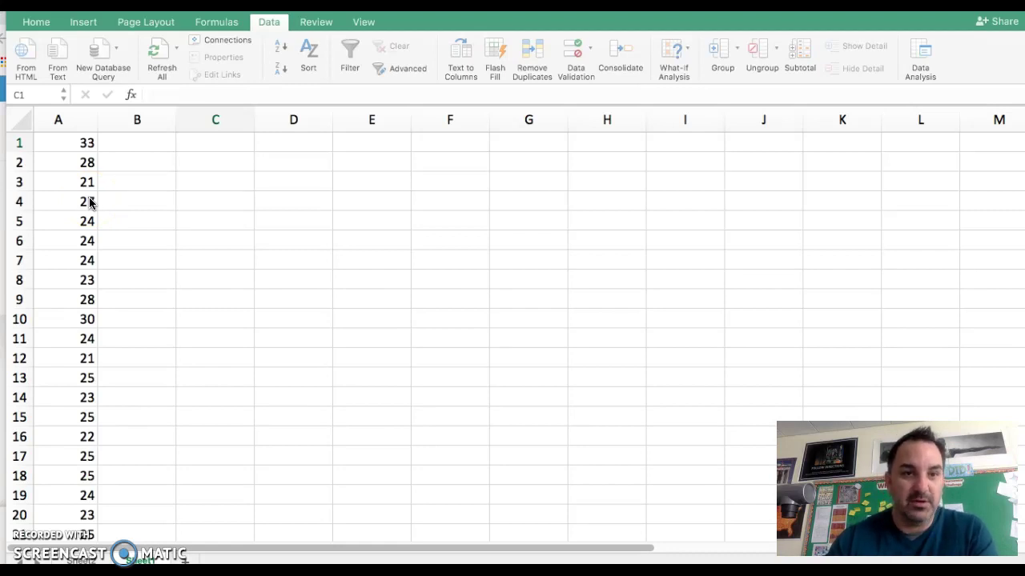
- Start the bin list in C1 with entries 24 and 27
left_click(204, 138)
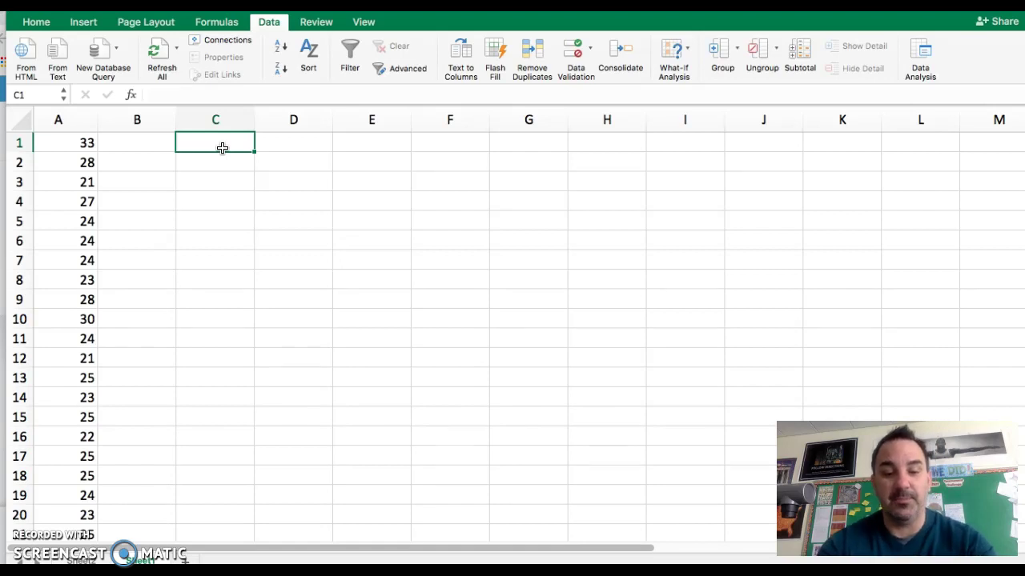
type("24")
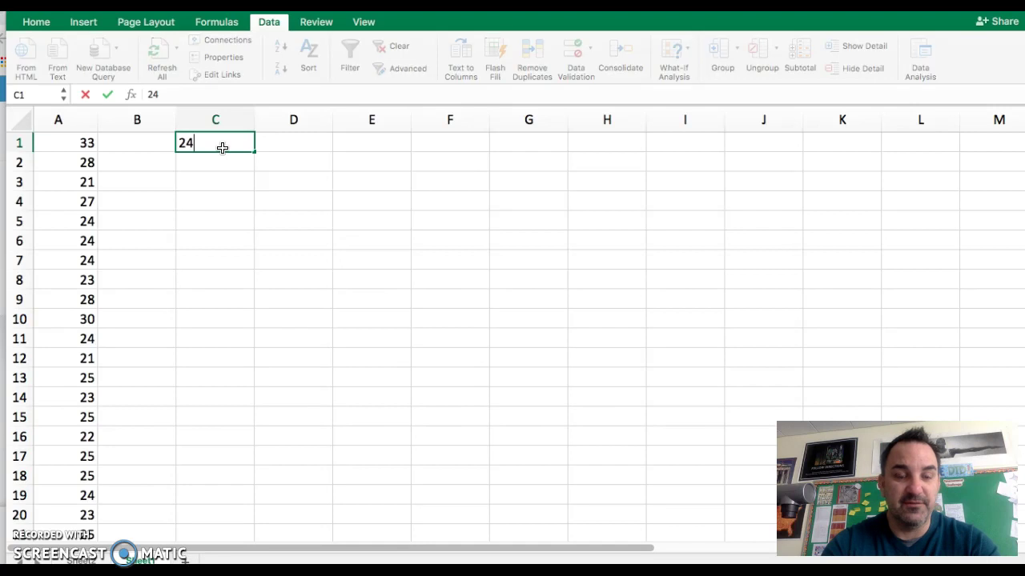
key("Return")
type("2")
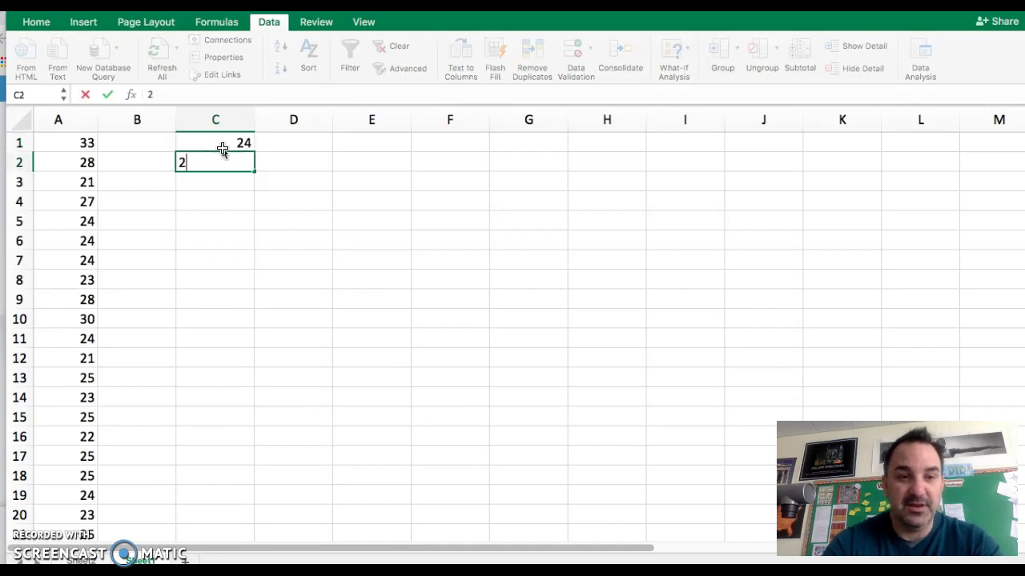
type("7")
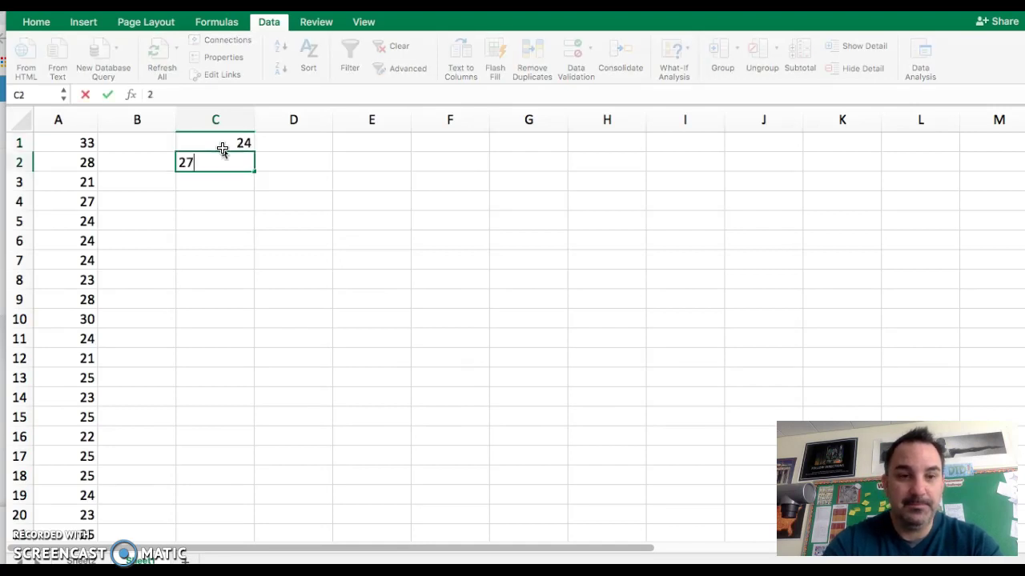
key("Return")
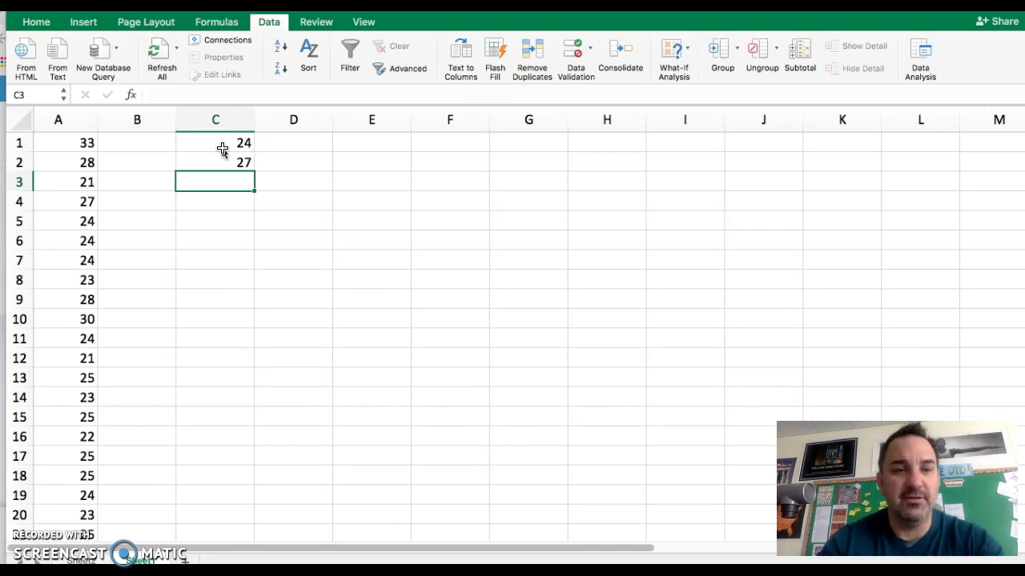
- Correct the bin list in C1:C4 to 23, 26, 29 and 32
left_click(225, 146)
type("23")
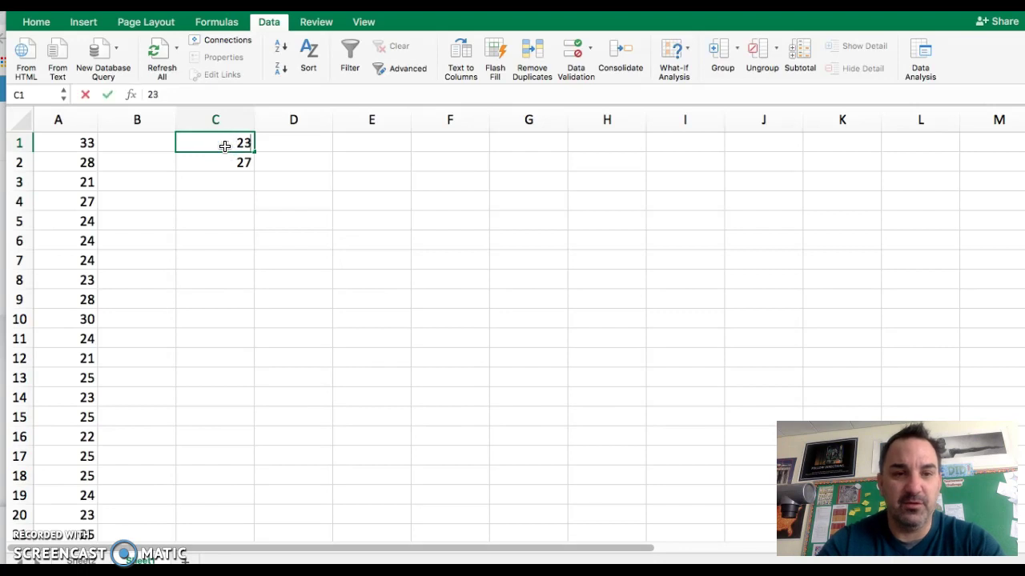
key("Return")
type("26")
key("Return")
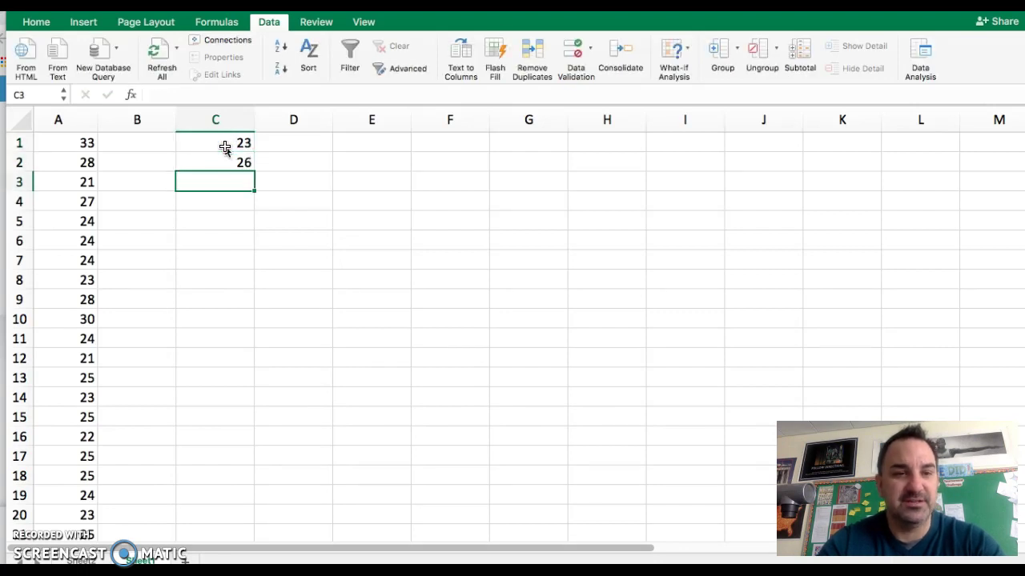
type("29")
key("Return")
type("32")
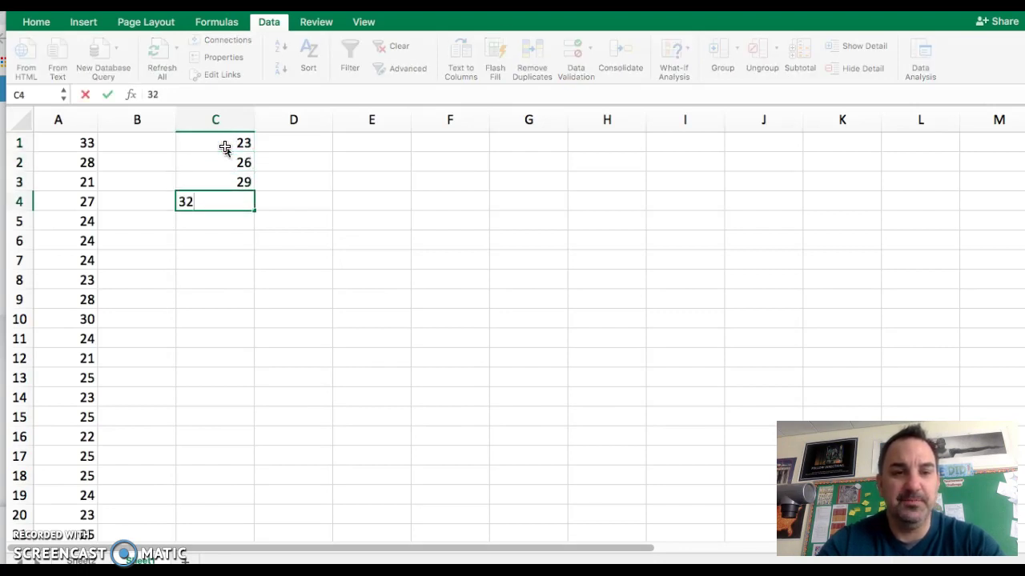
key("Return")
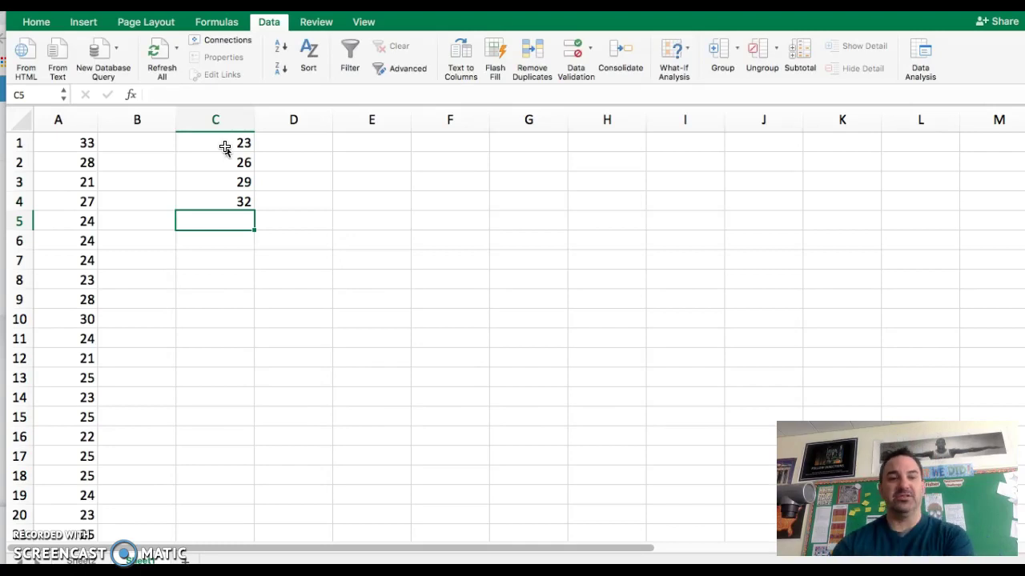
scroll(225, 147, "right", 2)
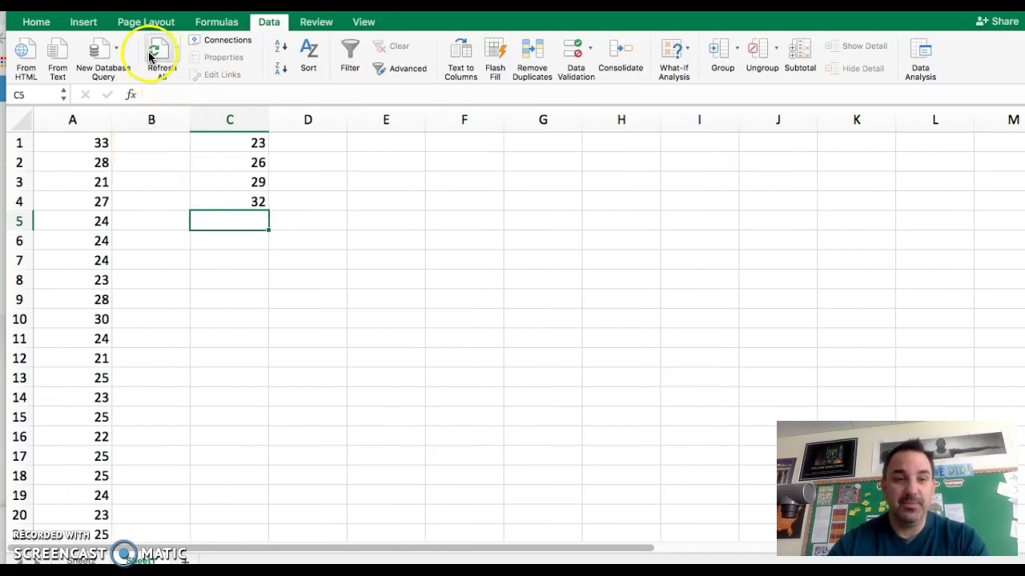
- Open the Data Analysis Histogram tool and move its dialog aside
left_click(922, 59)
scroll(573, 192, "up", 5)
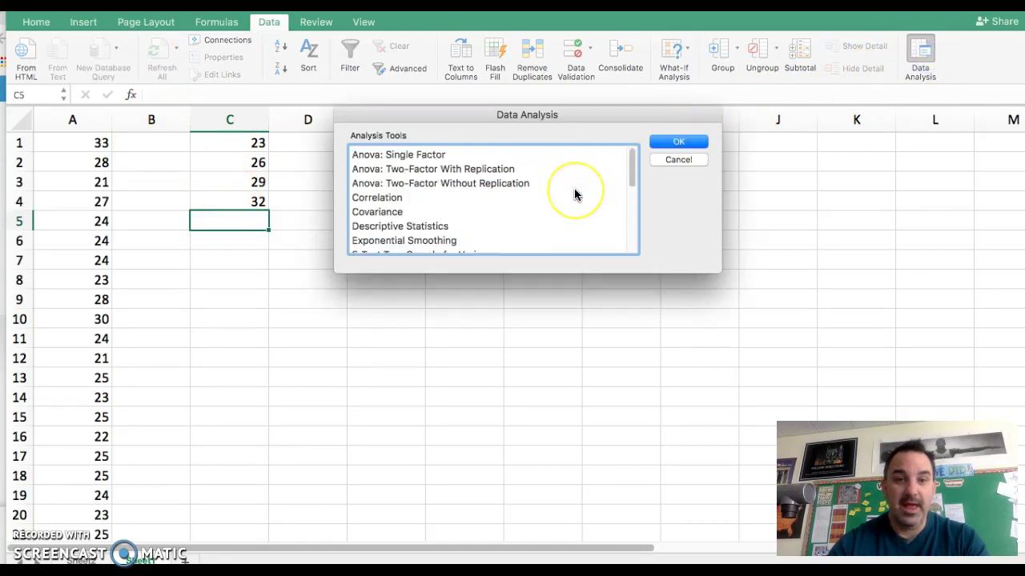
scroll(573, 194, "down", 5)
scroll(483, 179, "up", 1)
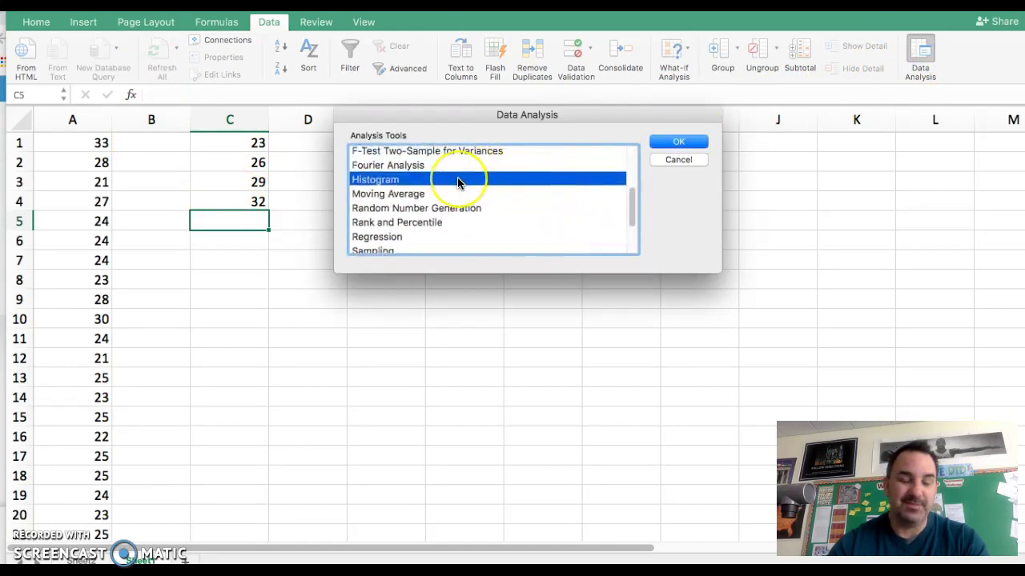
double_click(395, 180)
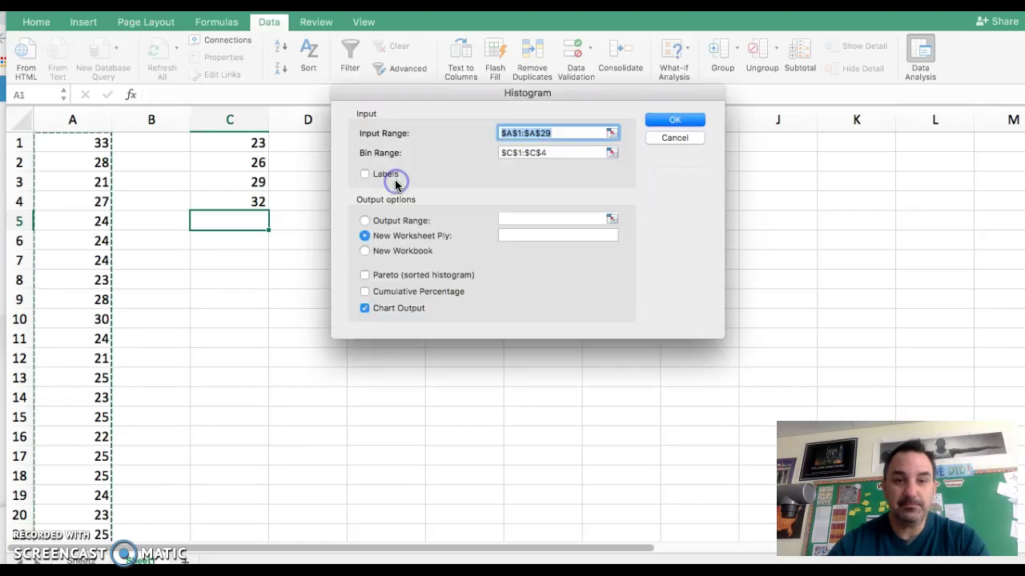
left_click(549, 94)
left_click_drag(550, 93, 796, 89)
- Set the Histogram input range to A1:A29 and the bin range to C1:C4
key("BackSpace")
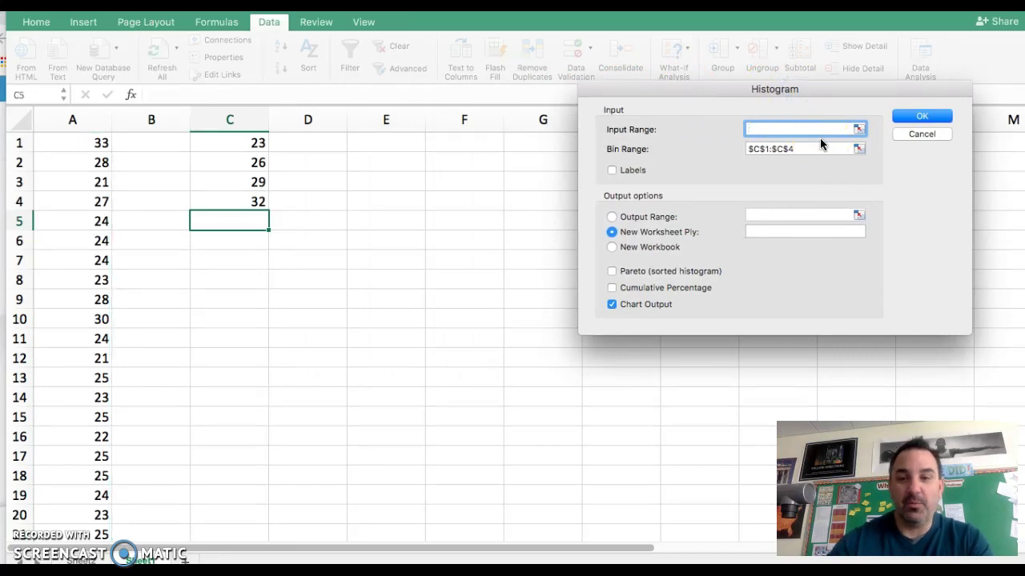
left_click(805, 148)
key("BackSpace")
key("BackSpace")
key("BackSpace")
key("BackSpace")
key("BackSpace")
key("BackSpace")
key("BackSpace")
key("BackSpace")
key("BackSpace")
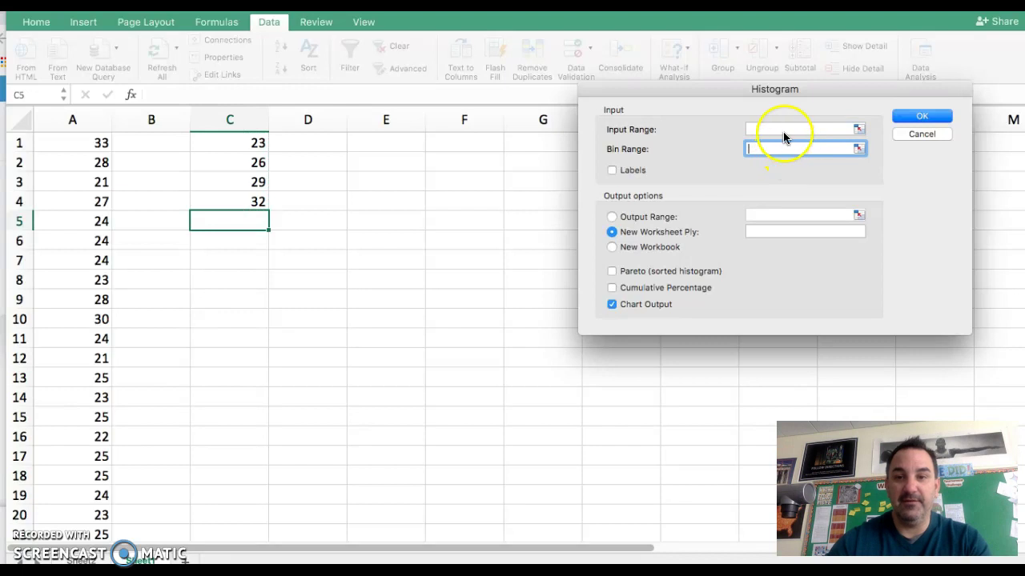
left_click(779, 128)
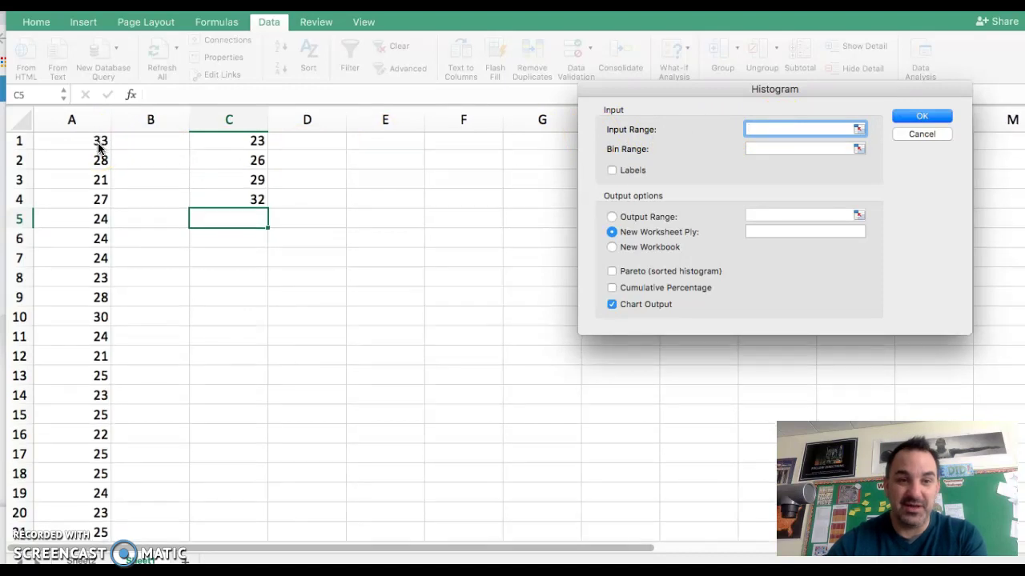
left_click_drag(99, 143, 99, 490)
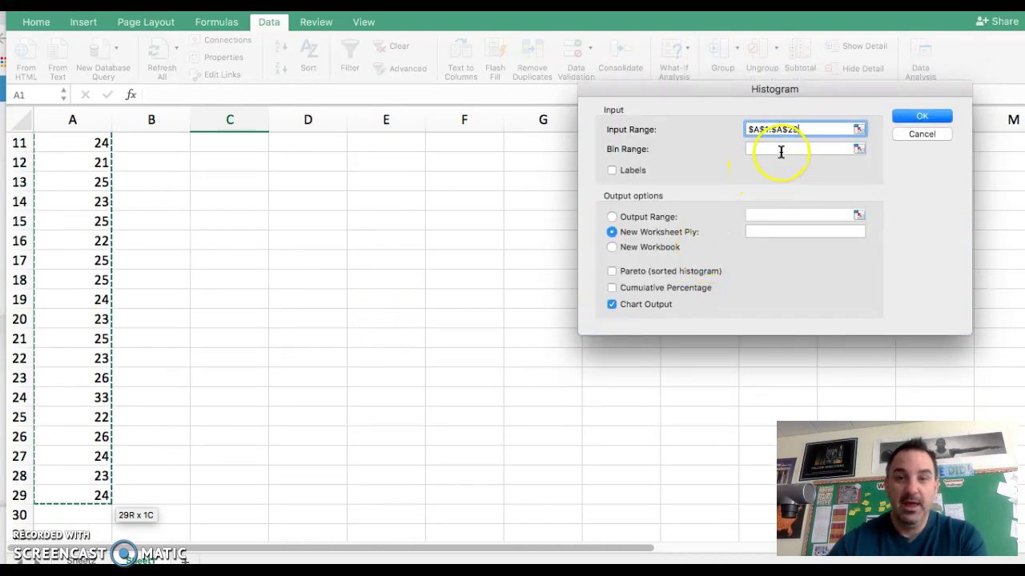
left_click(816, 149)
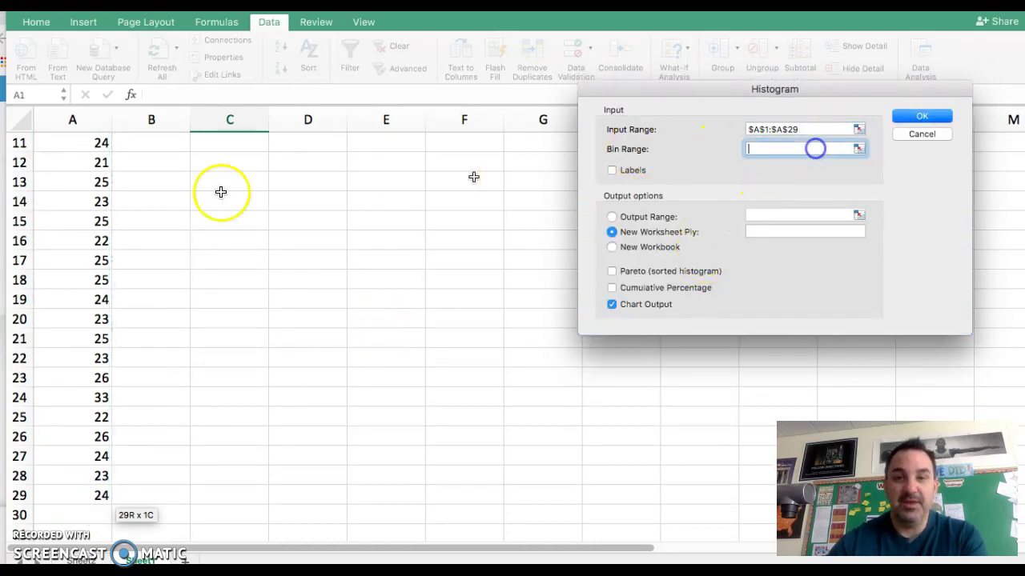
scroll(200, 197, "up", 5)
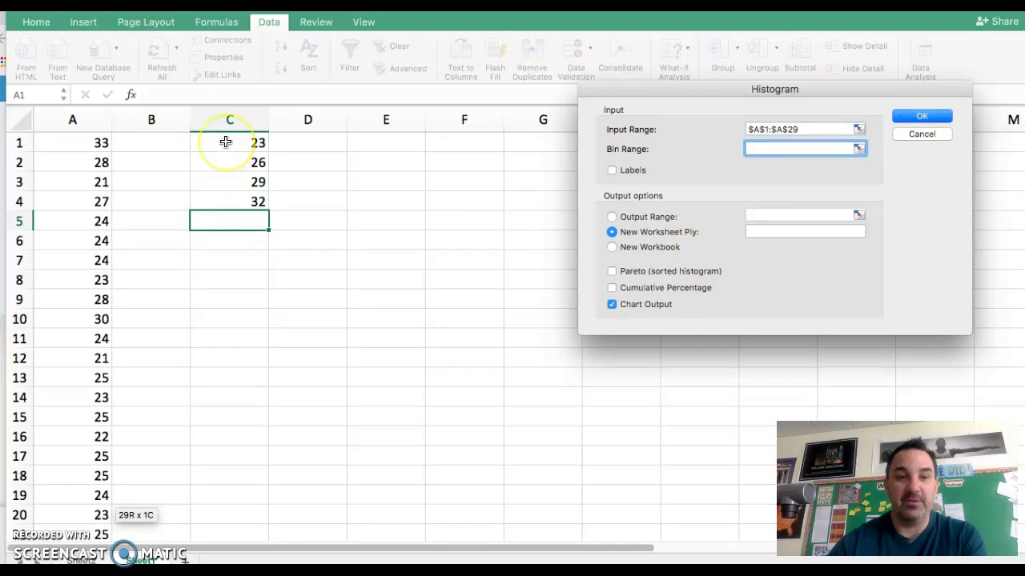
left_click_drag(226, 141, 228, 201)
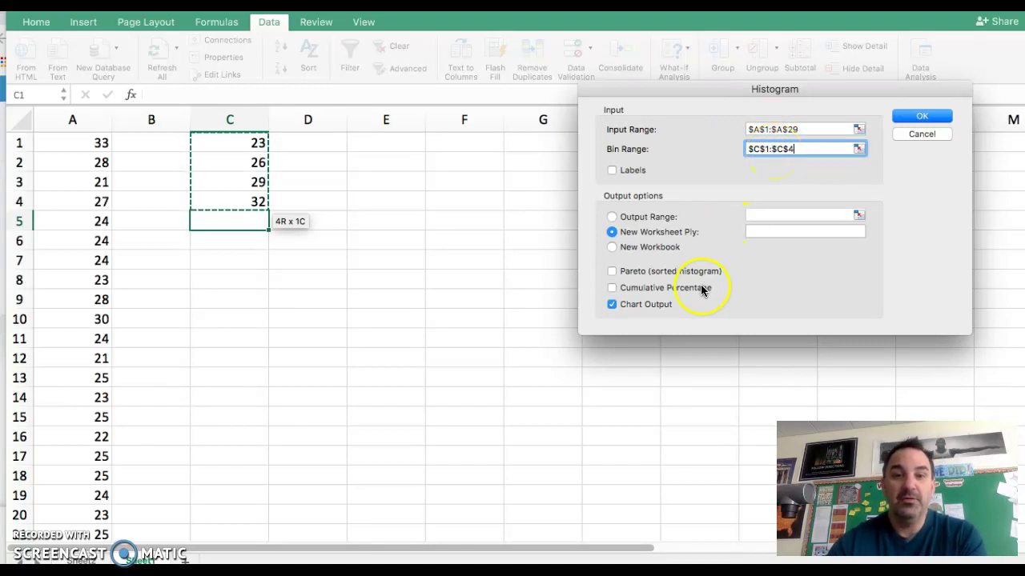
- Keep Chart Output checked and run the histogram to a new worksheet
left_click(615, 305)
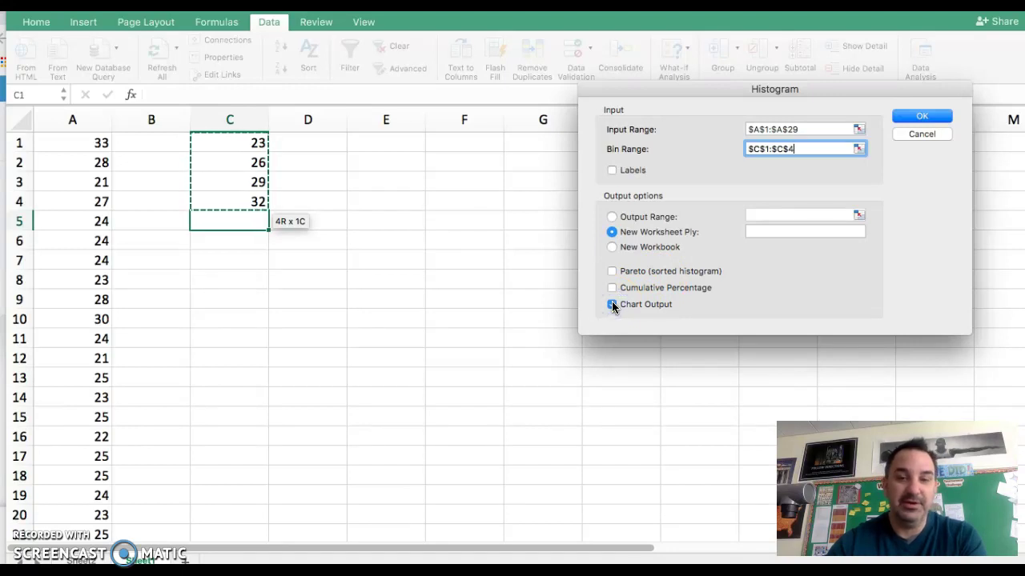
left_click(612, 305)
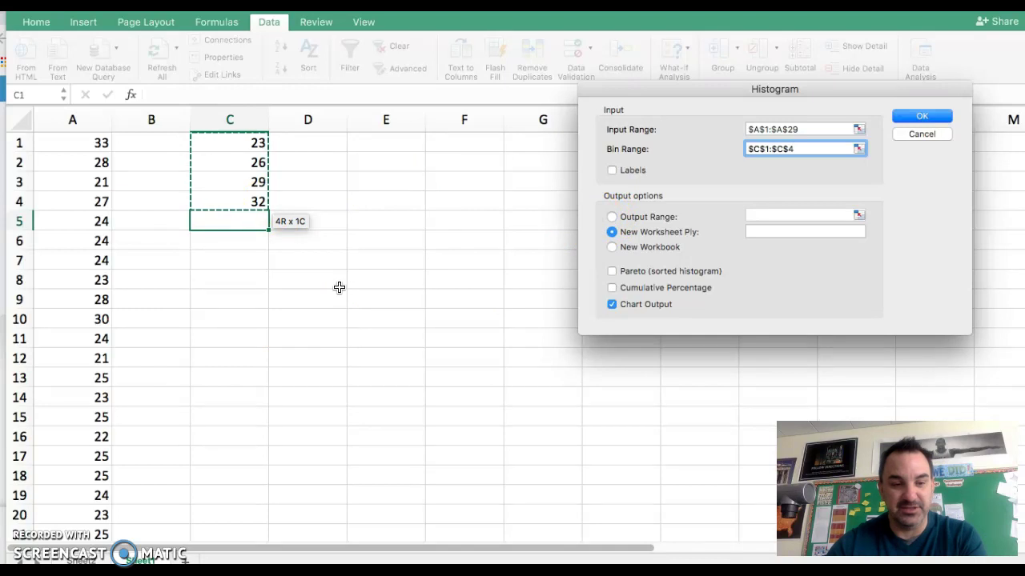
left_click(916, 118)
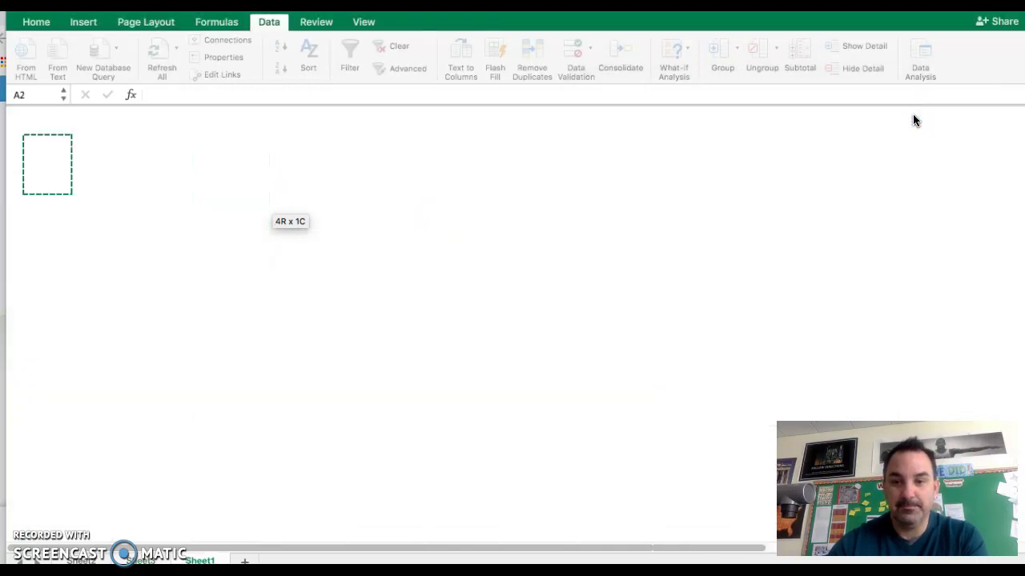
- Dismiss the output alert and enlarge the Histogram chart to about 6.5 by 4.3 inches
left_click(846, 149)
left_click(654, 213)
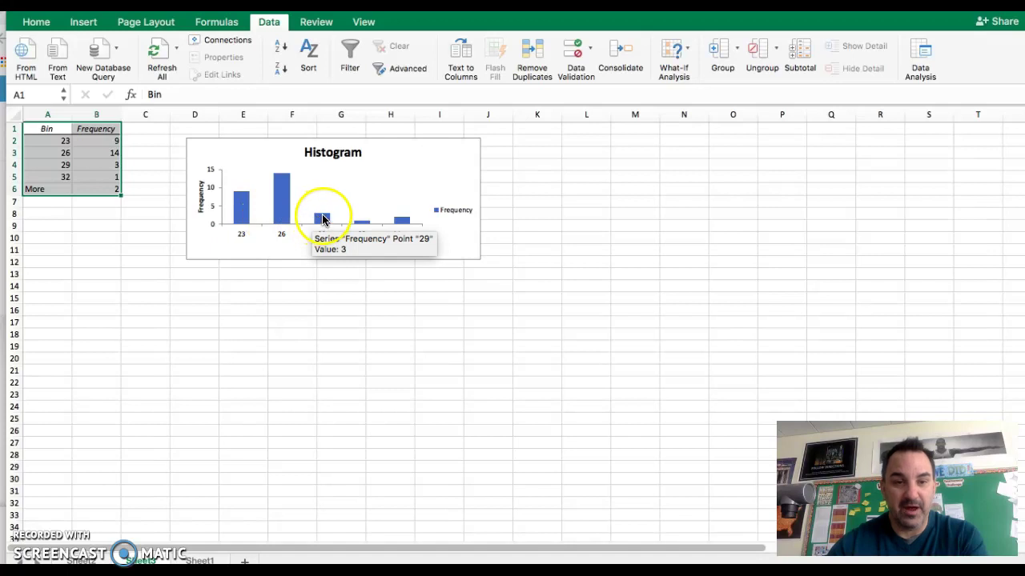
left_click(457, 254)
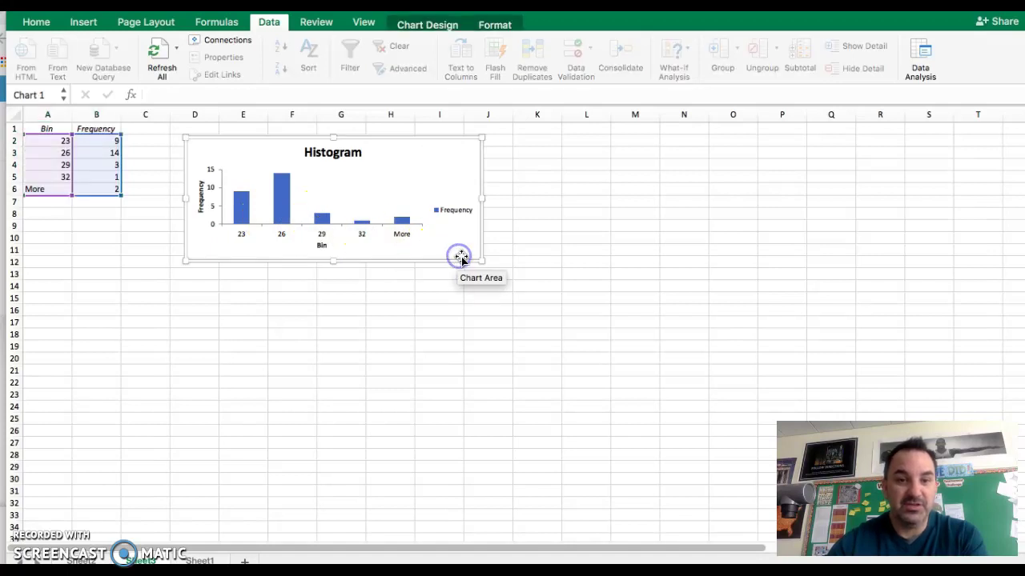
left_click(478, 261)
scroll(480, 261, "right", 1)
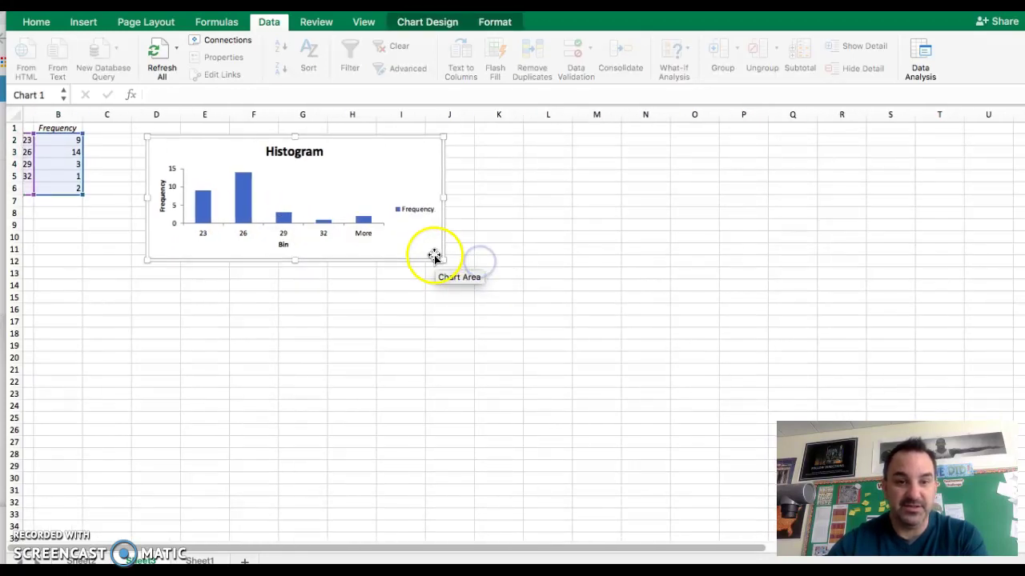
left_click_drag(442, 260, 568, 412)
scroll(428, 293, "down", 2)
scroll(427, 293, "left", 1)
scroll(426, 293, "up", 2)
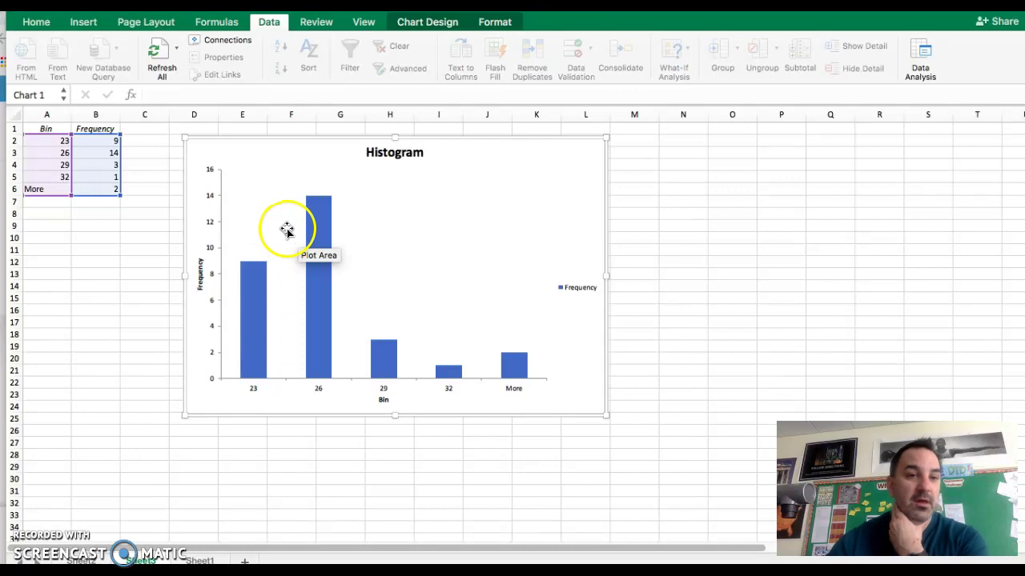
- Replace the 'Histogram' chart title with 'Weight Distribution of Ravens' Offense 2018'
double_click(375, 152)
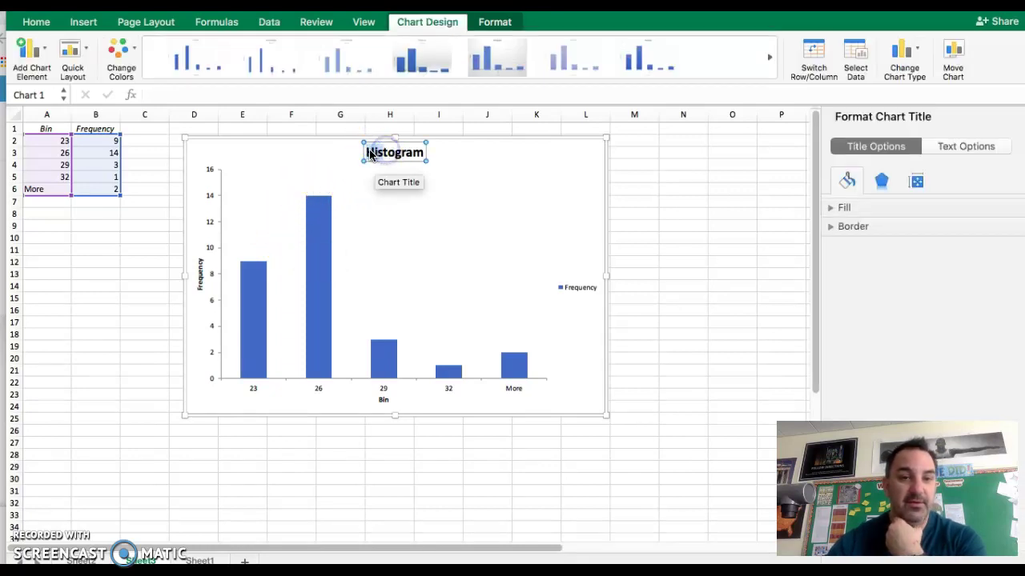
left_click_drag(366, 152, 421, 155)
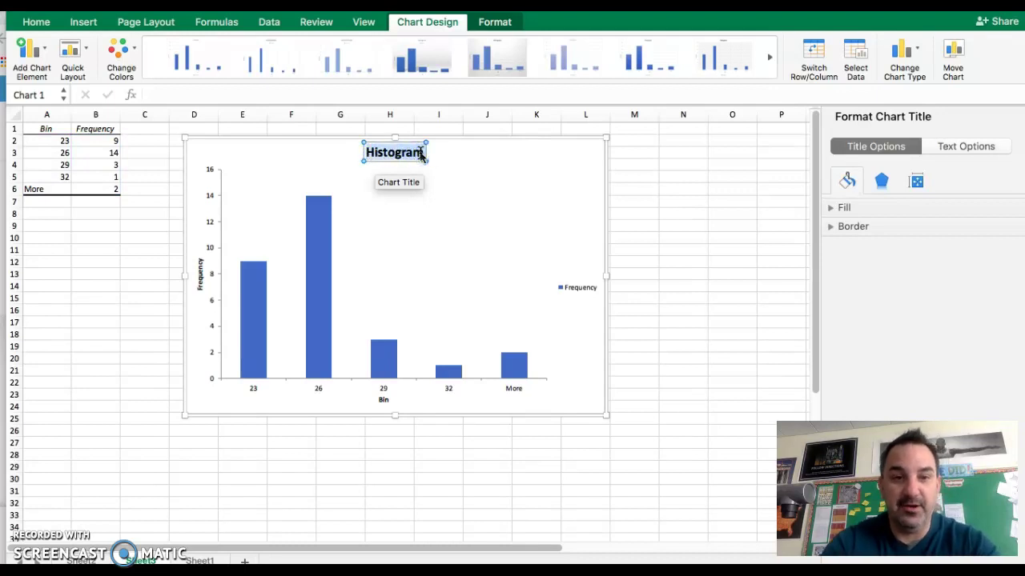
type("Wegi")
key("BackSpace")
key("BackSpace")
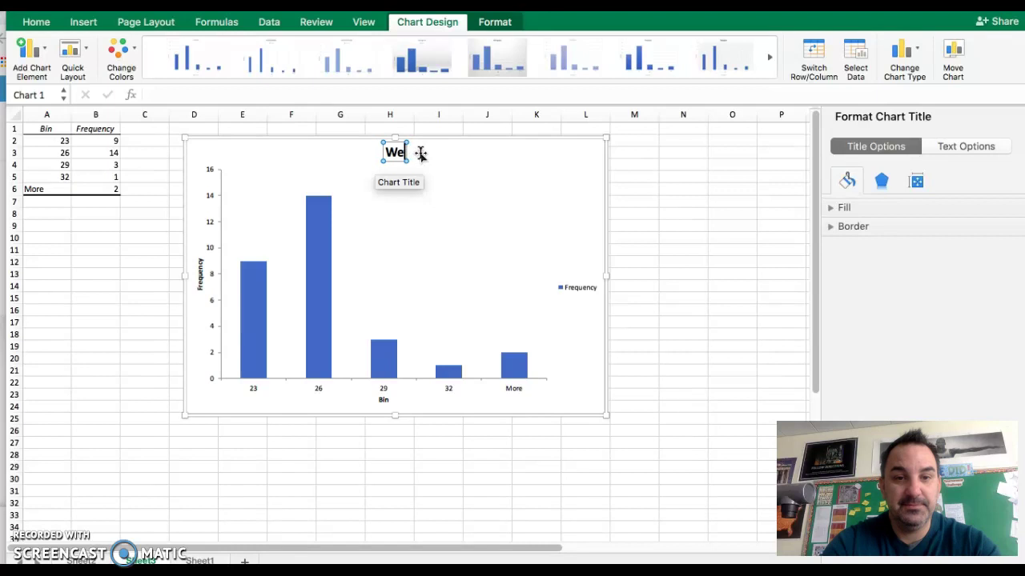
type("ight Distribution of Raens")
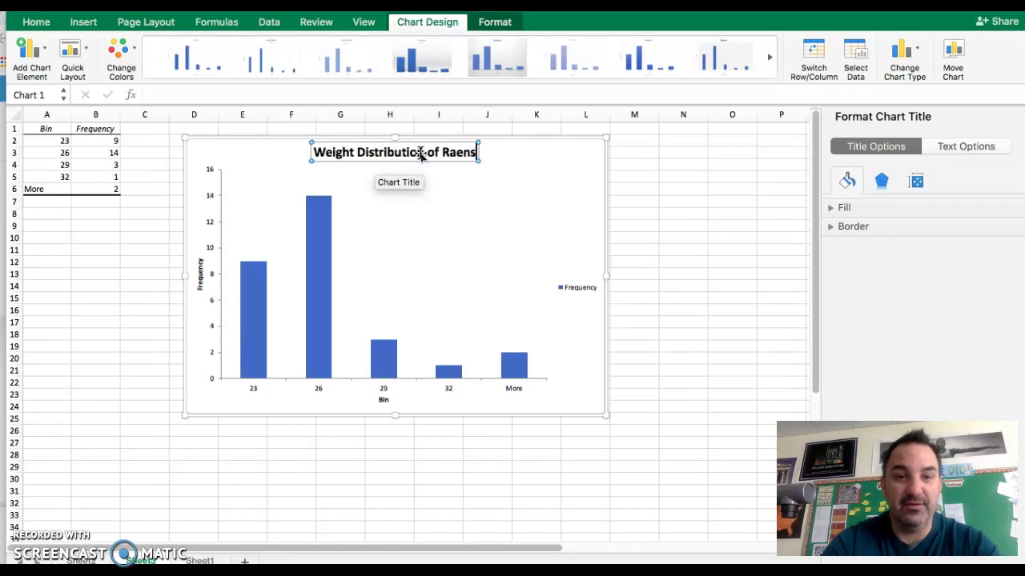
key("BackSpace")
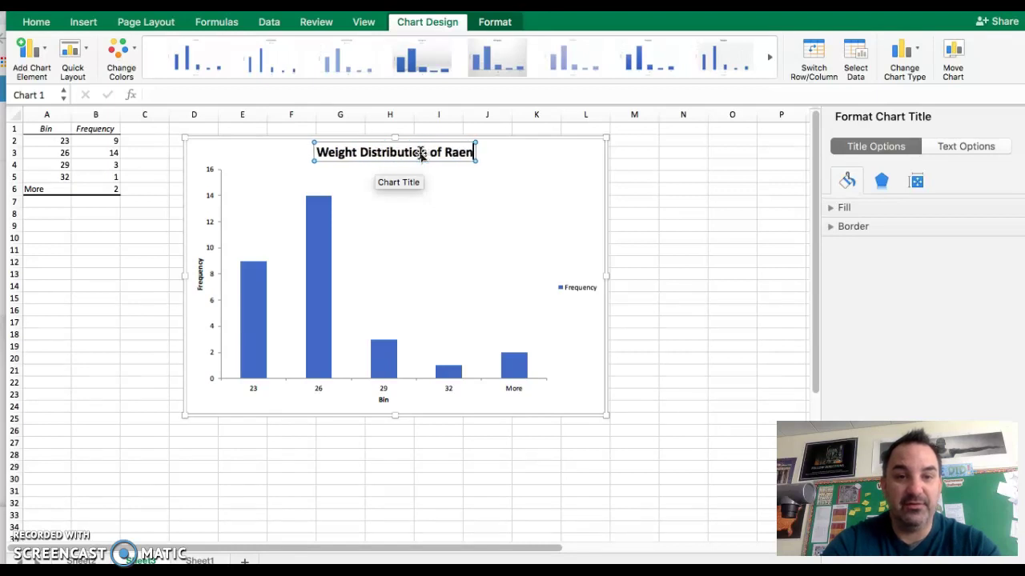
key("BackSpace")
key("BackSpace")
type("ven's")
key("BackSpace")
key("BackSpace")
type("s' ")
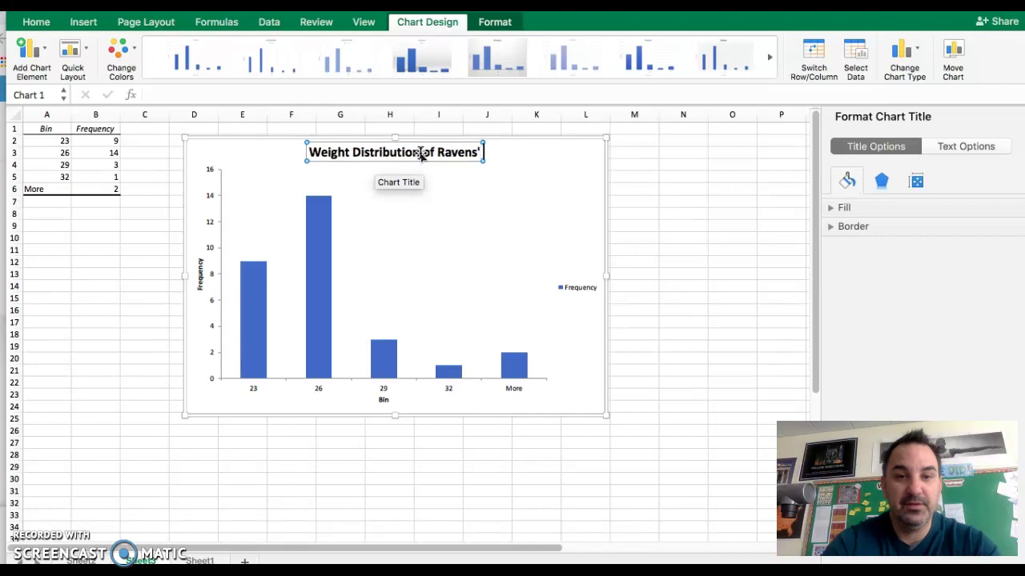
type("Offense 2018")
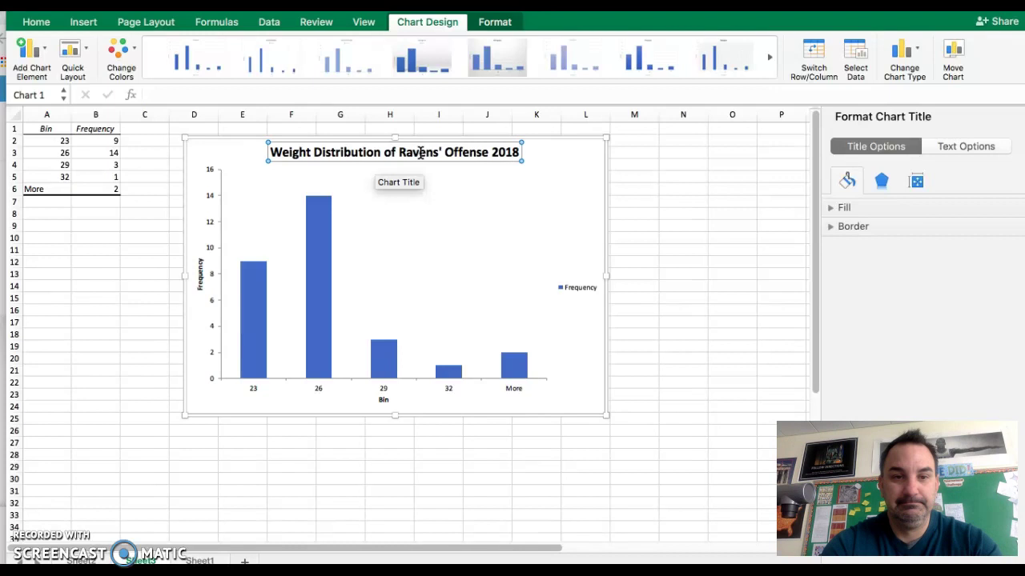
left_click(480, 178)
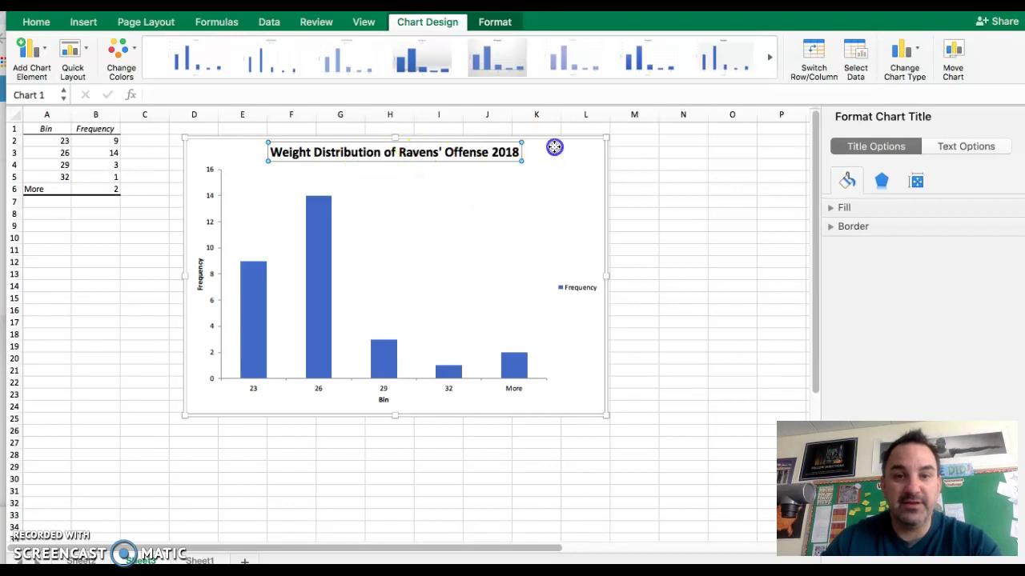
- Delete the Frequency legend from the histogram chart
left_click(575, 286)
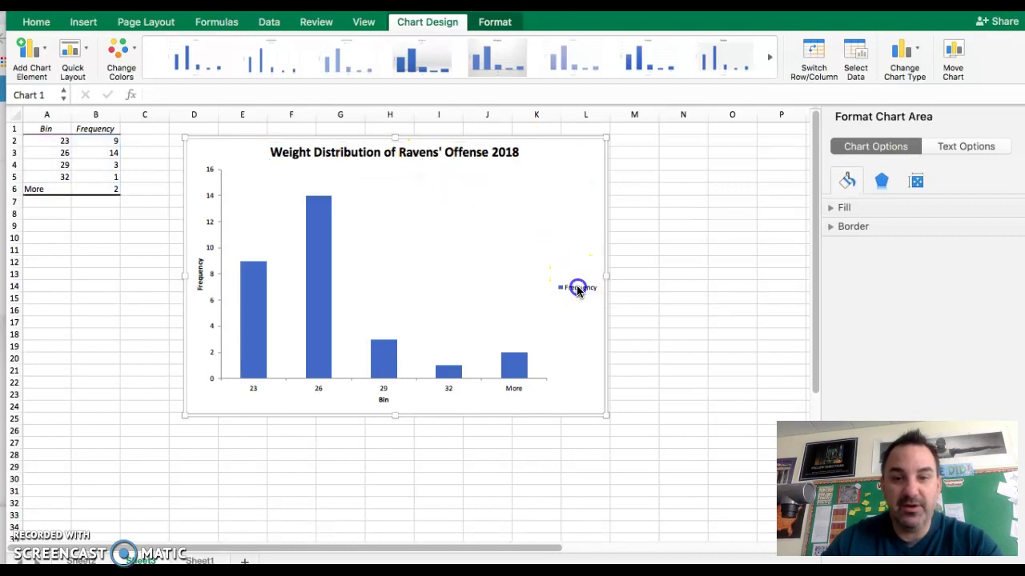
left_click(574, 288)
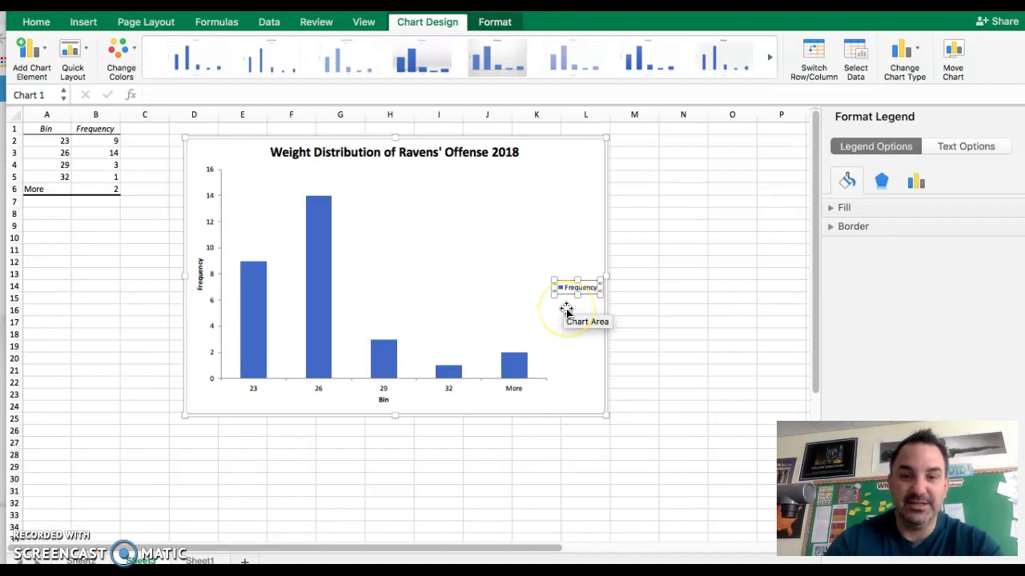
key("Delete")
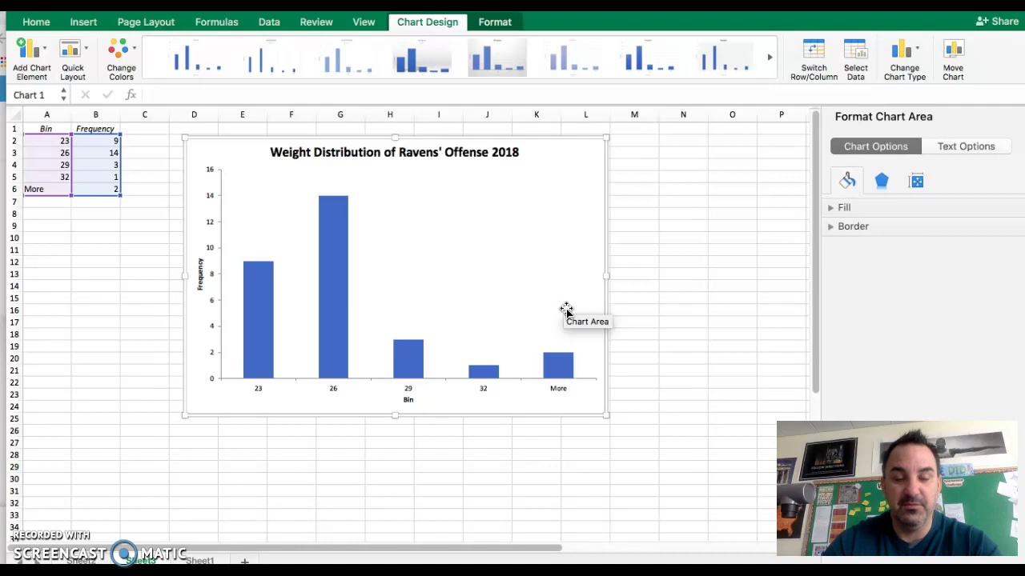
left_click(314, 293)
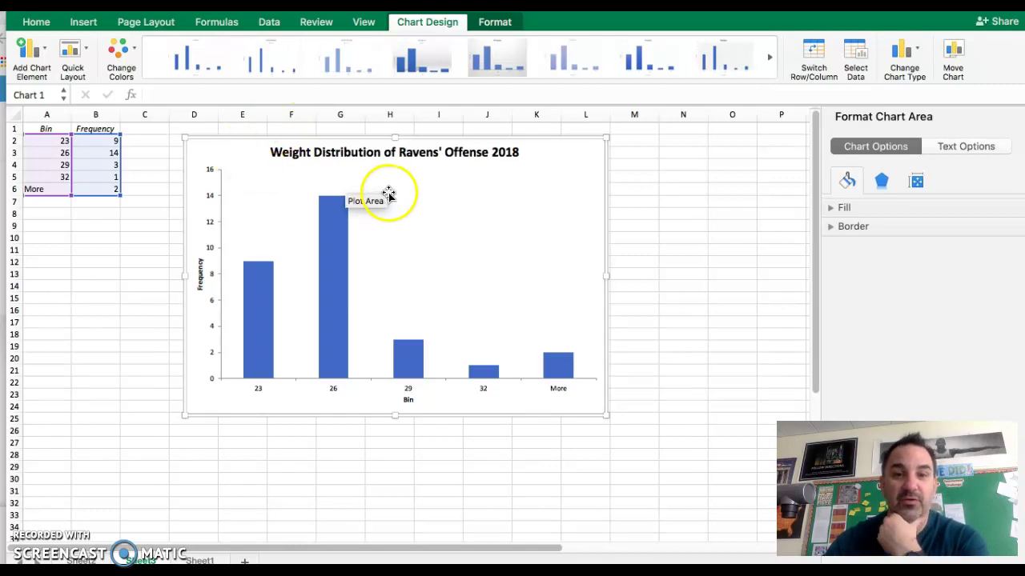
- Apply Quick Layout 8 for gapless bars and enlarge the chart to about rows 11–30
left_click(80, 52)
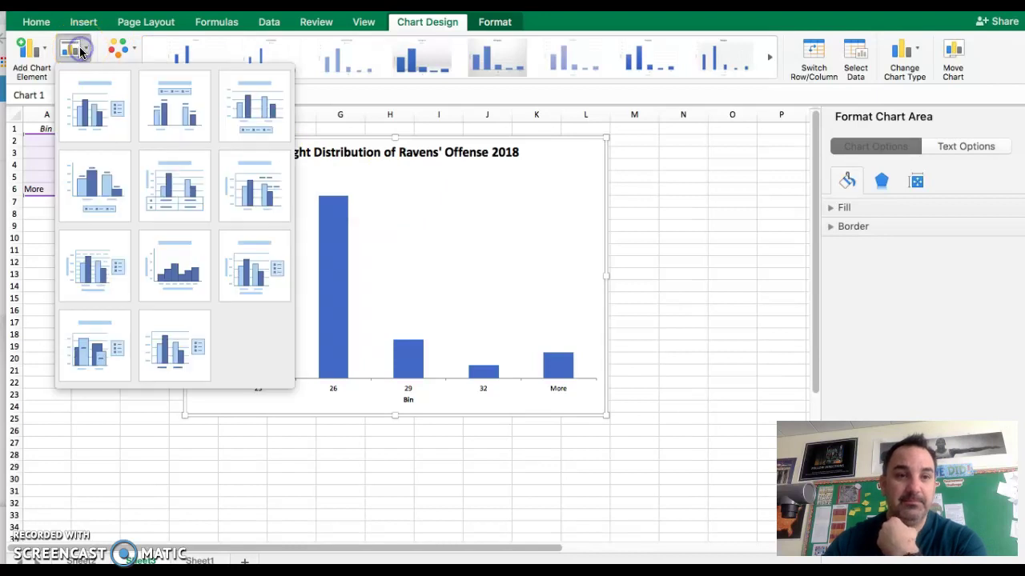
left_click(181, 268)
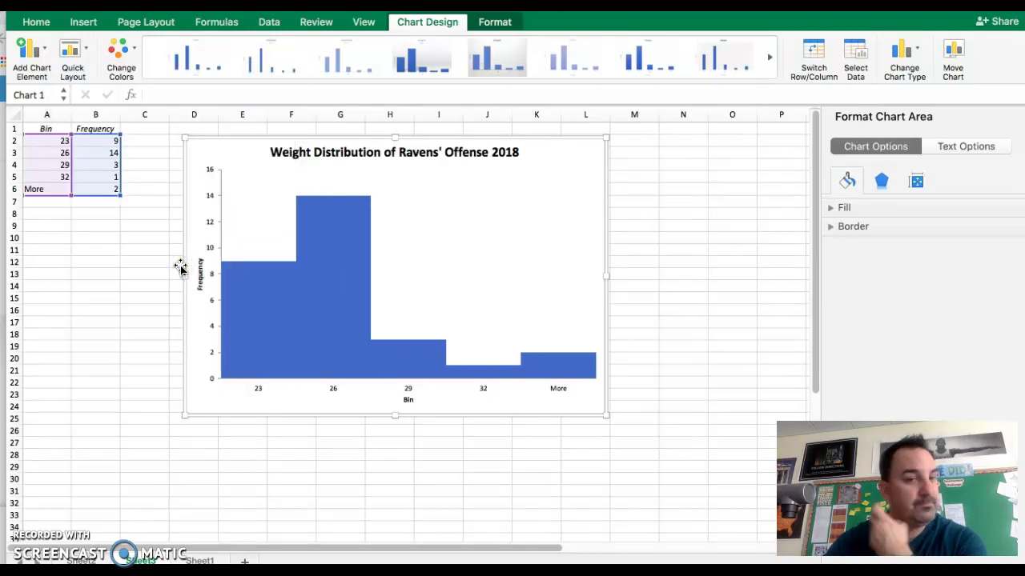
mouse_move(337, 280)
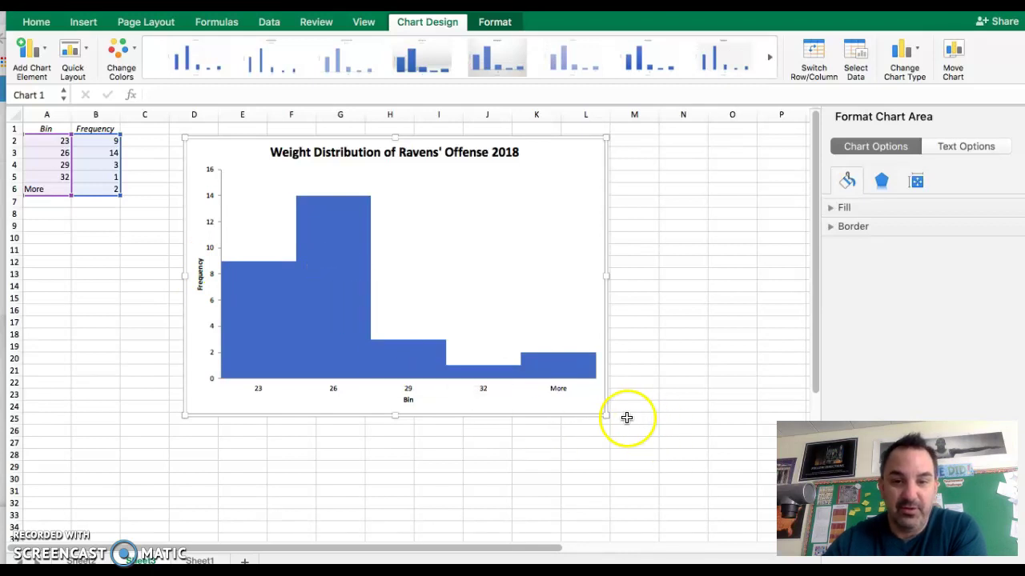
left_click_drag(608, 414, 687, 473)
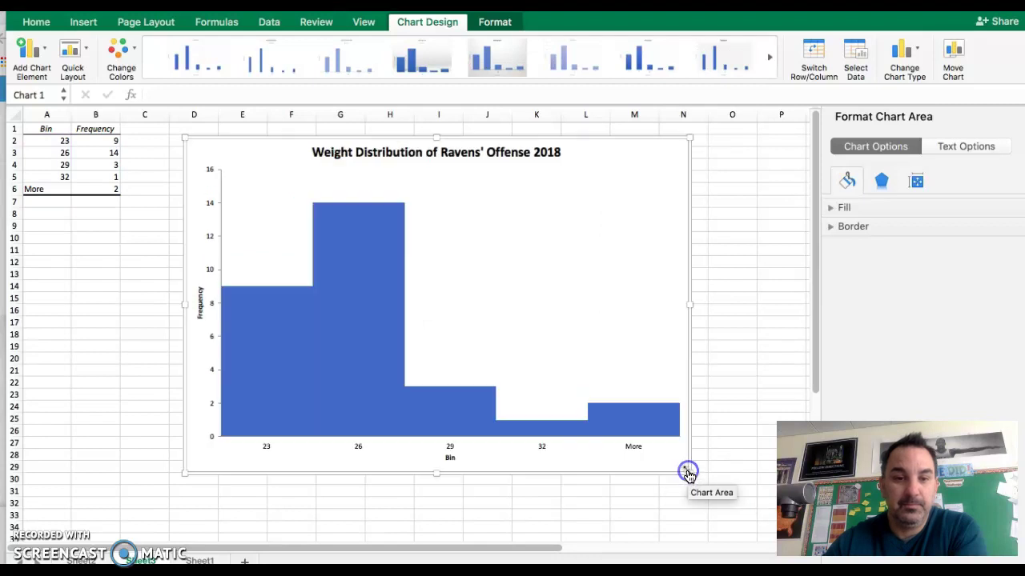
mouse_move(366, 325)
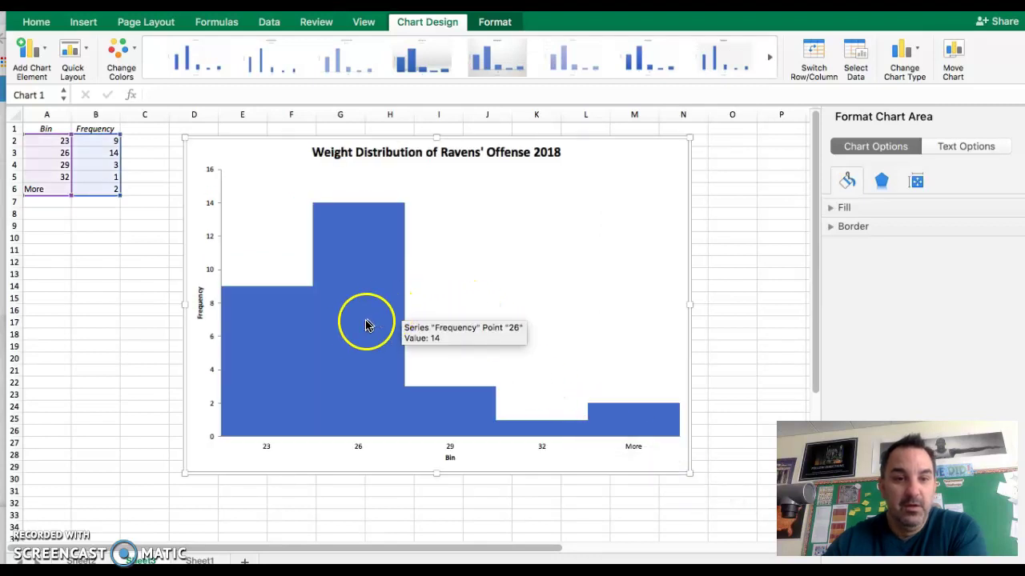
- Relabel the first bin in cell A2 as 21-23
left_click(48, 141)
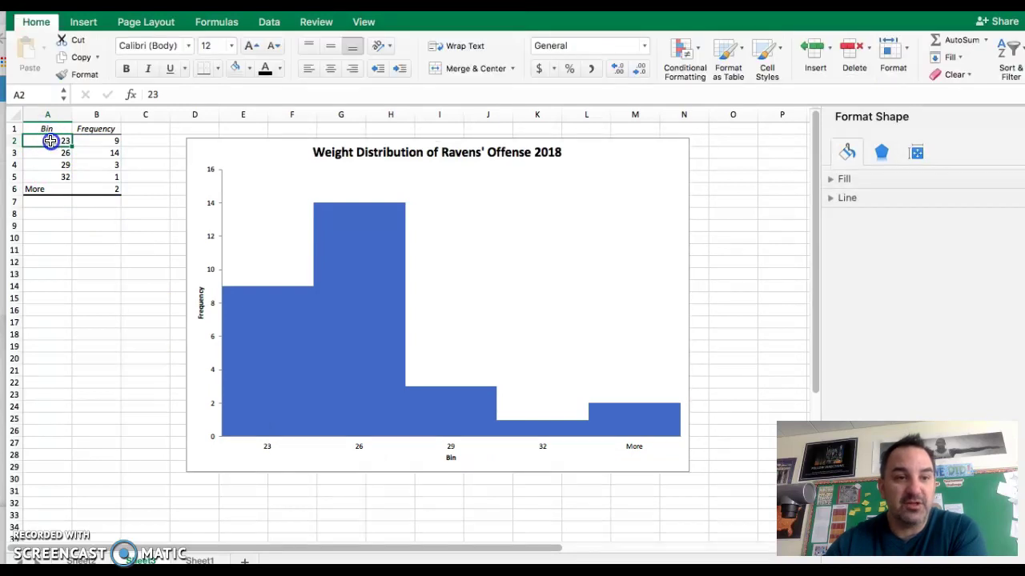
double_click(50, 141)
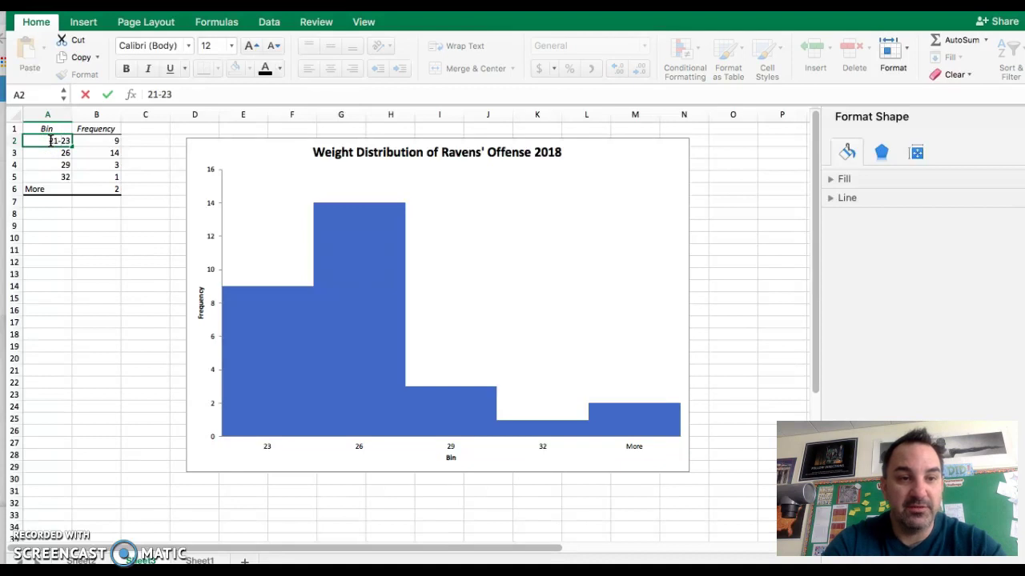
type("21-")
key("Return")
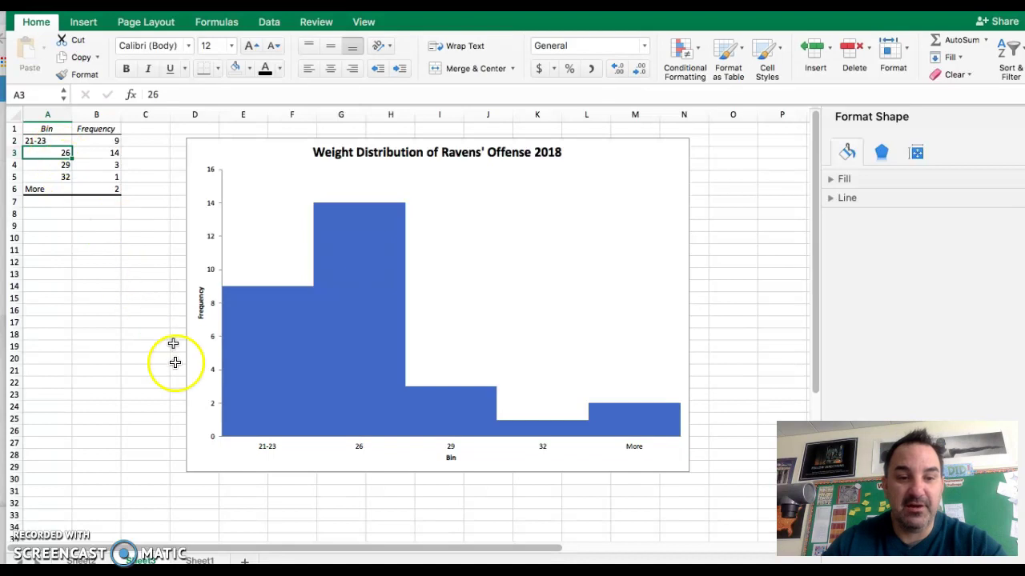
- Relabel cells A3:A6 as 24-26, 27-29, 30-32 and 33-35
mouse_move(270, 447)
double_click(49, 154)
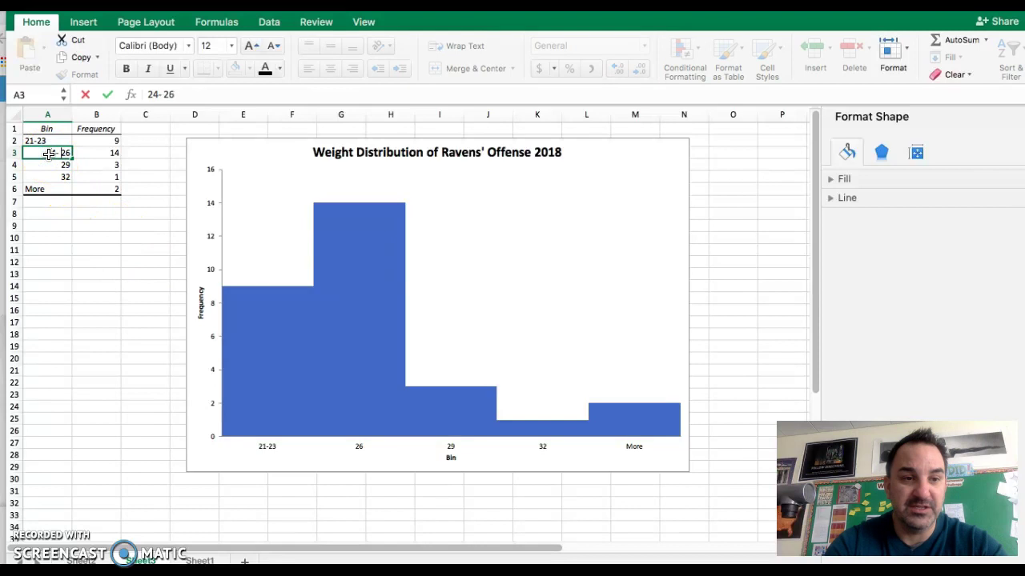
left_click(53, 165)
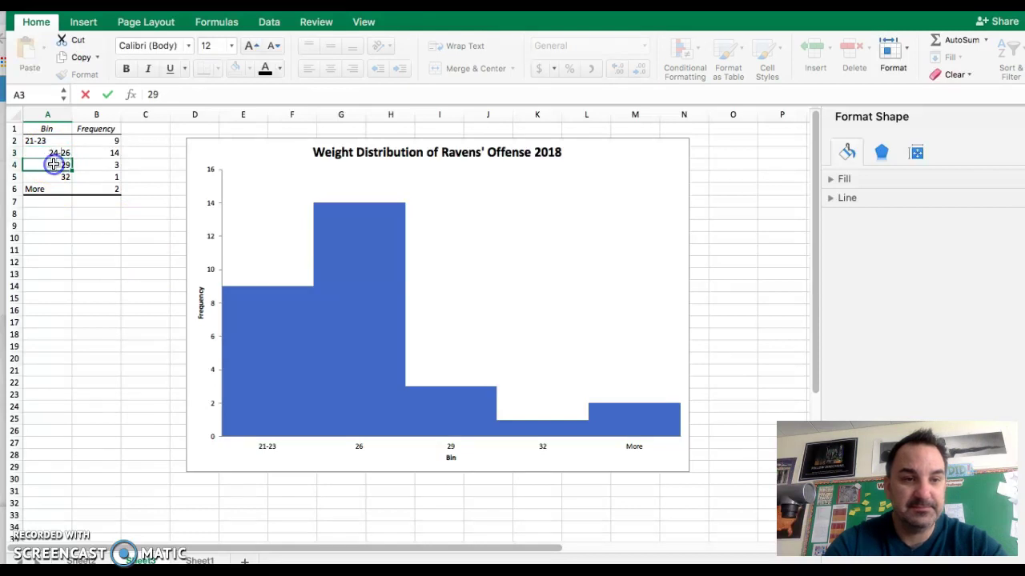
double_click(53, 164)
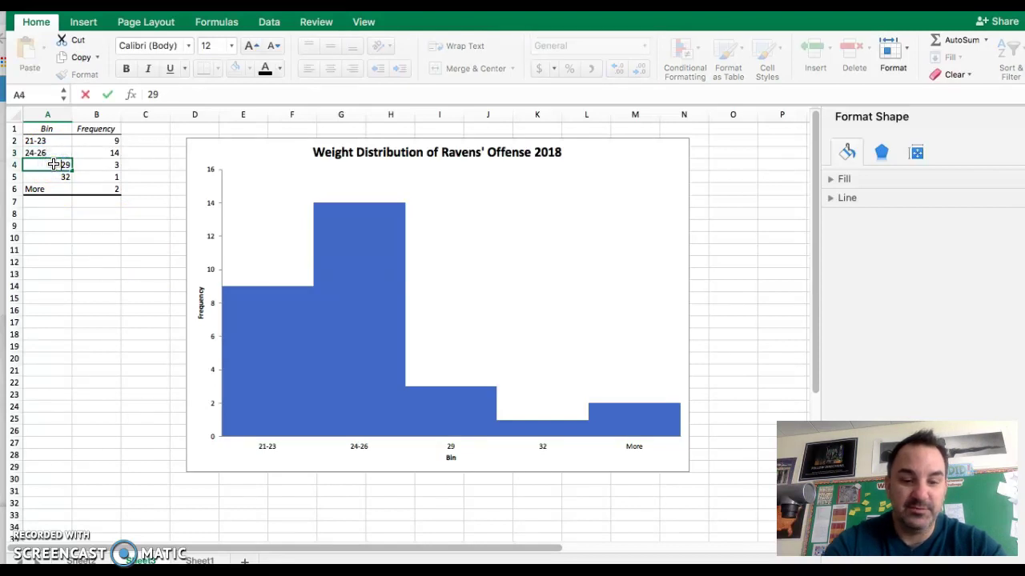
left_click(53, 177)
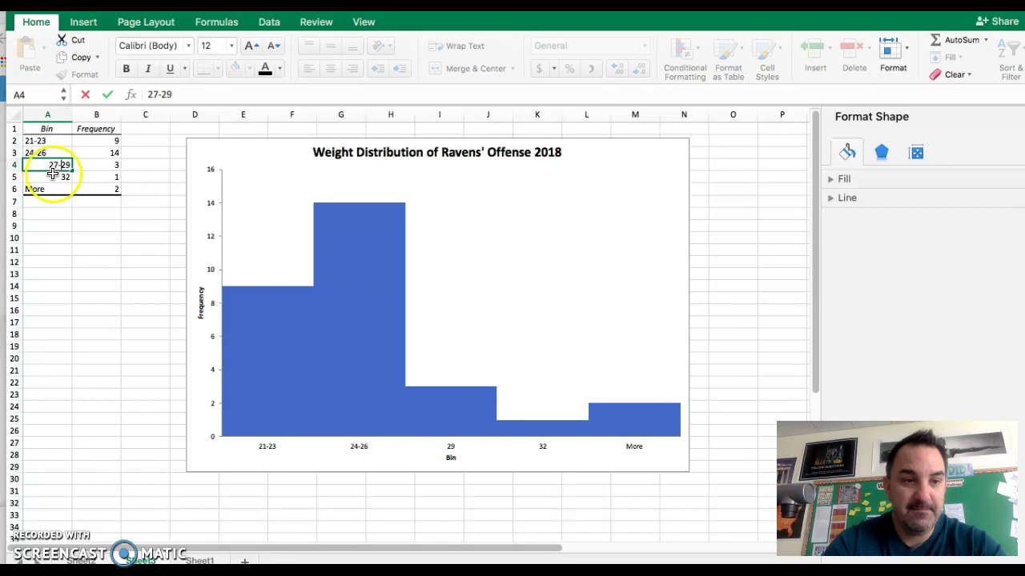
double_click(53, 176)
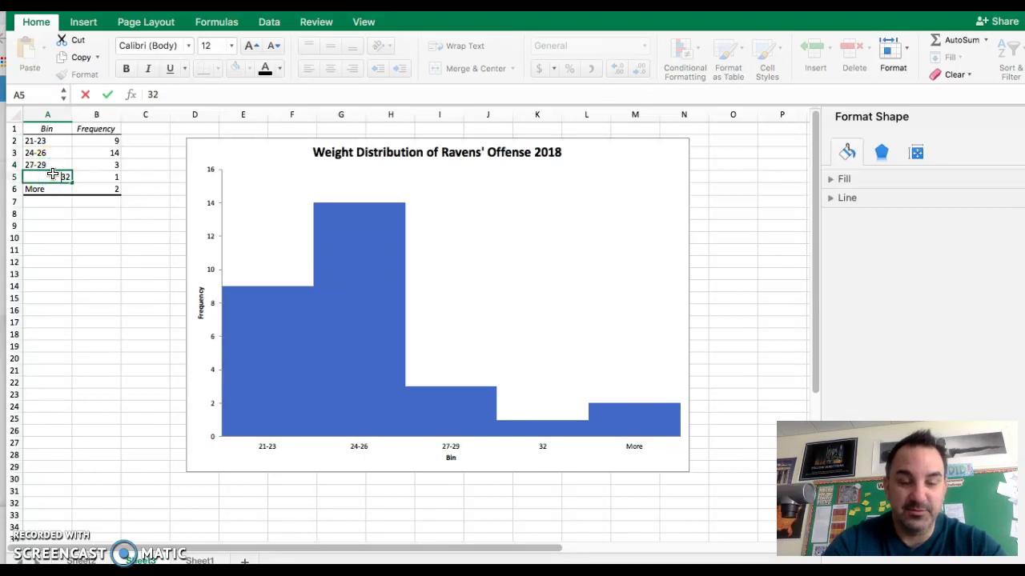
left_click(53, 187)
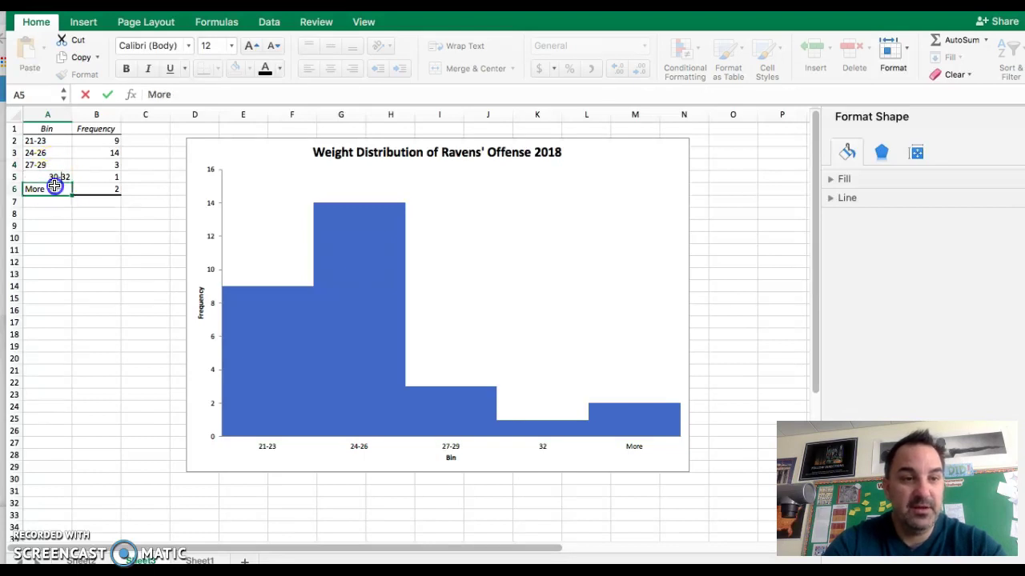
double_click(54, 187)
key("BackSpace")
key("BackSpace")
key("BackSpace")
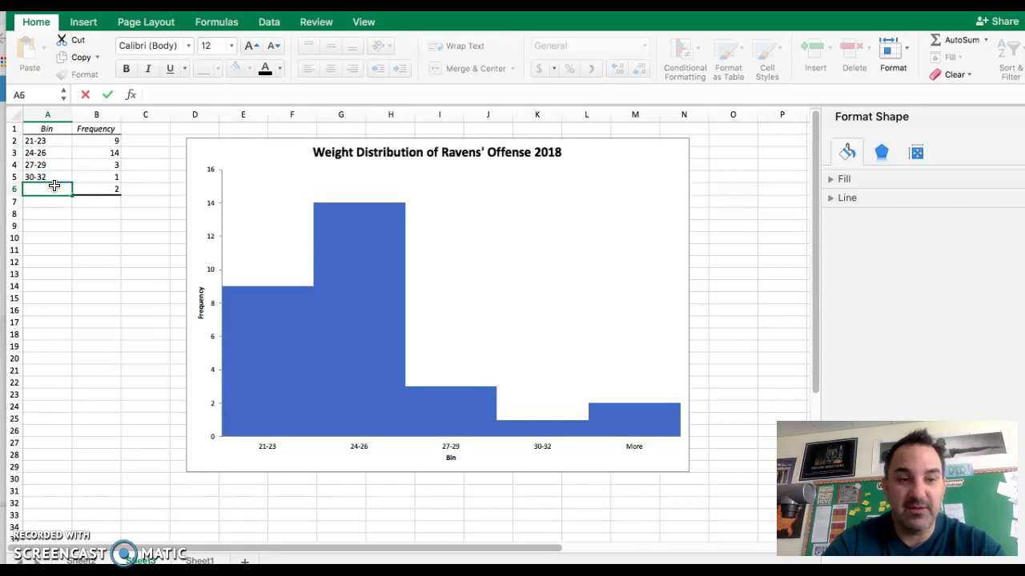
type("33-")
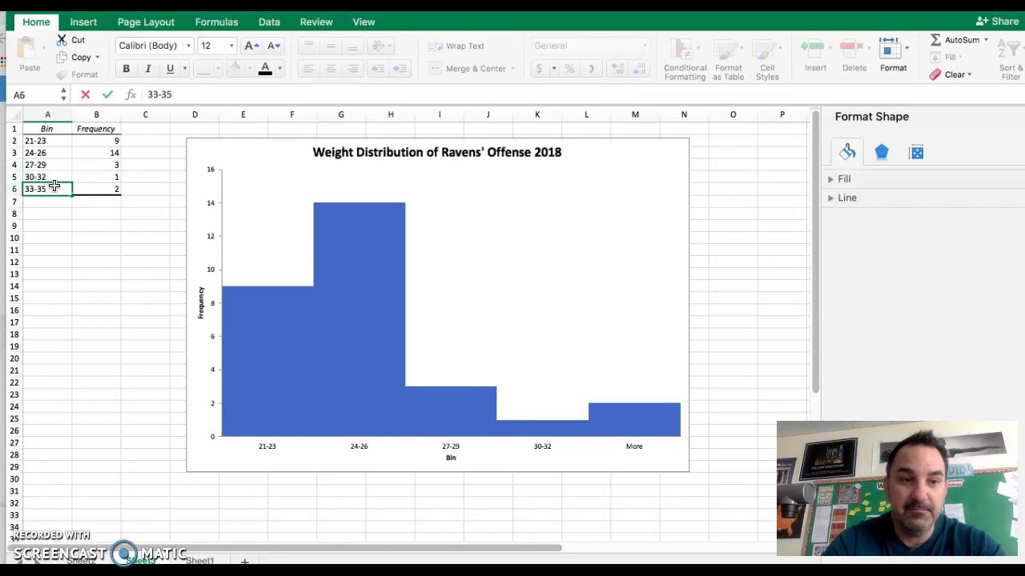
type("35")
key("Return")
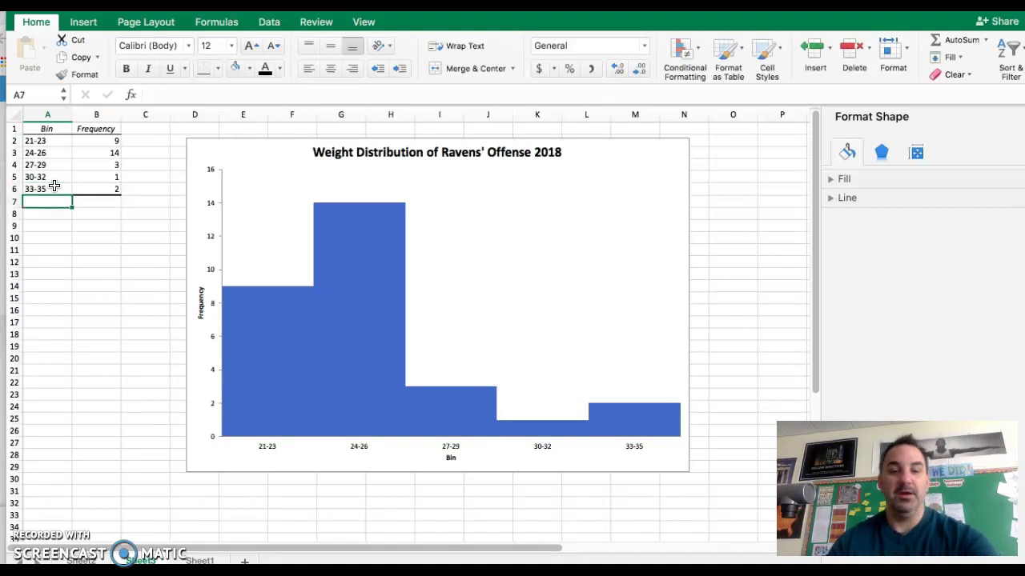
- Rename the vertical axis title from Frequency to 'Number of Players'
scroll(53, 186, "right", 1)
scroll(54, 186, "down", 1)
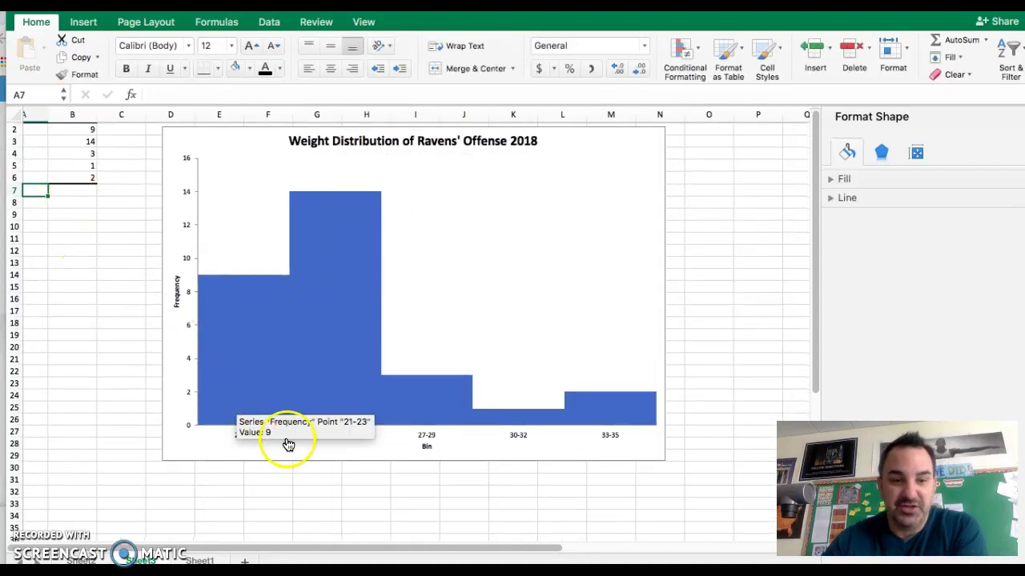
scroll(313, 394, "left", 1)
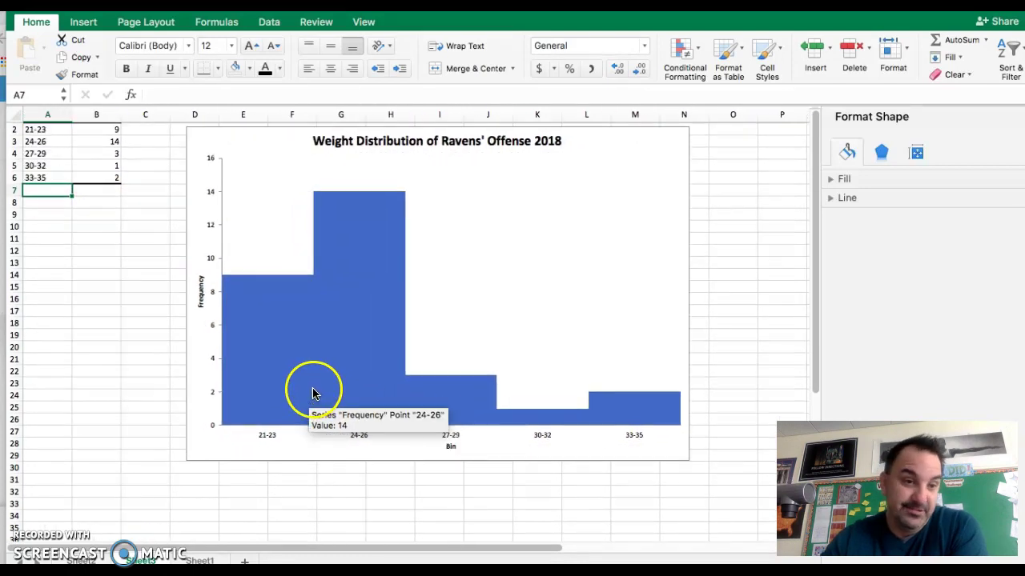
left_click(206, 309)
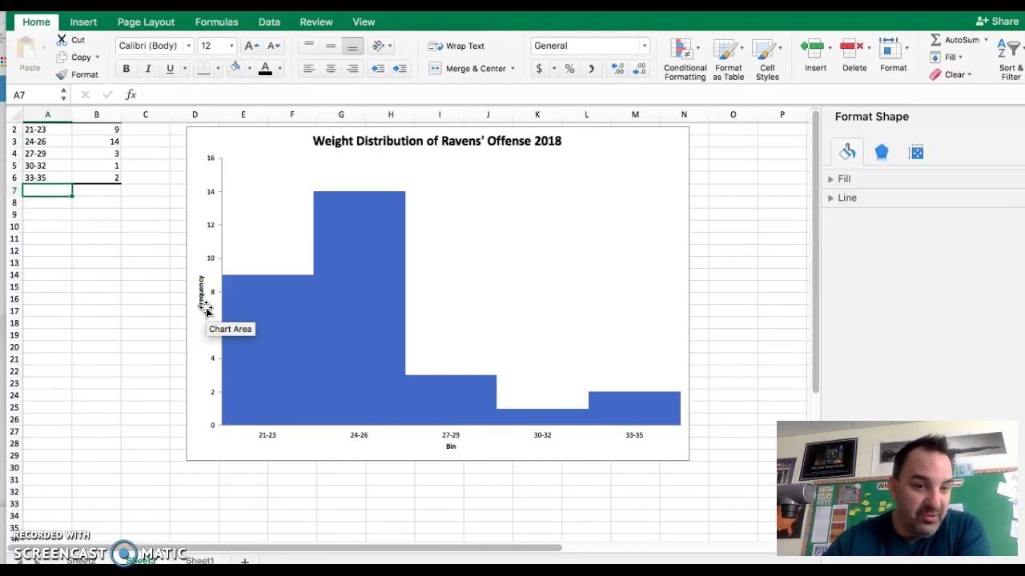
scroll(205, 309, "right", 2)
left_click(171, 293)
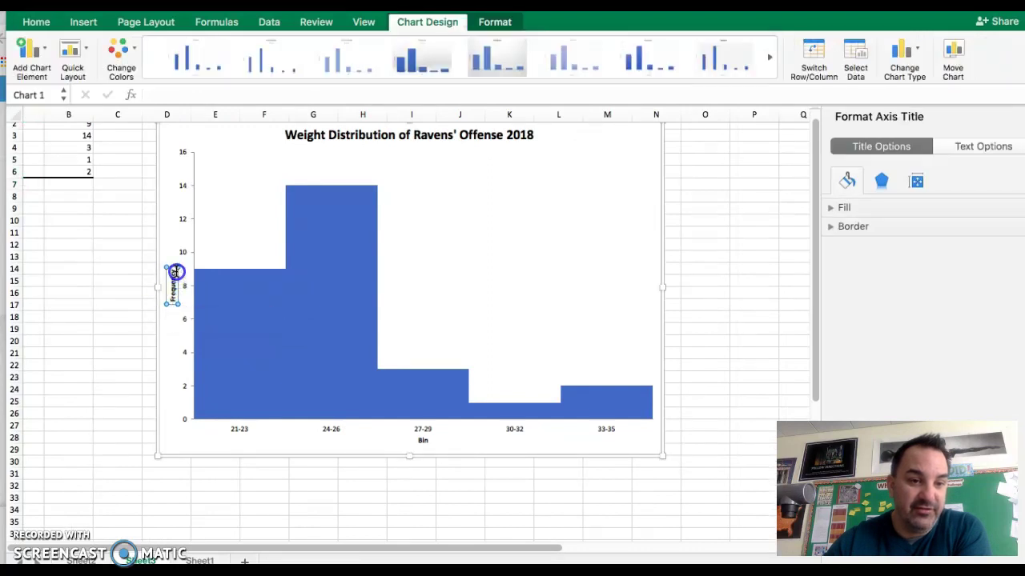
type("N")
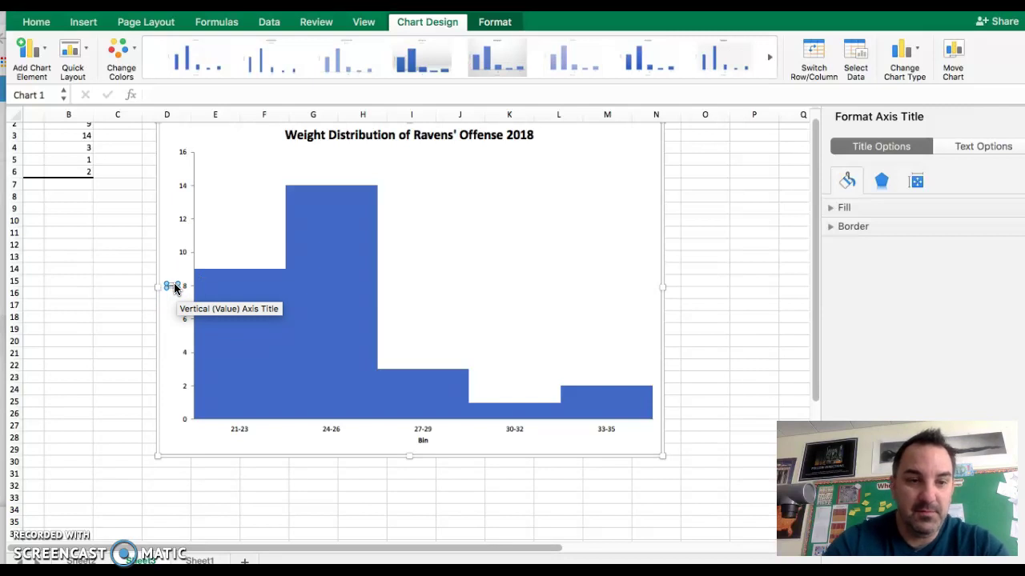
type("Number of Players")
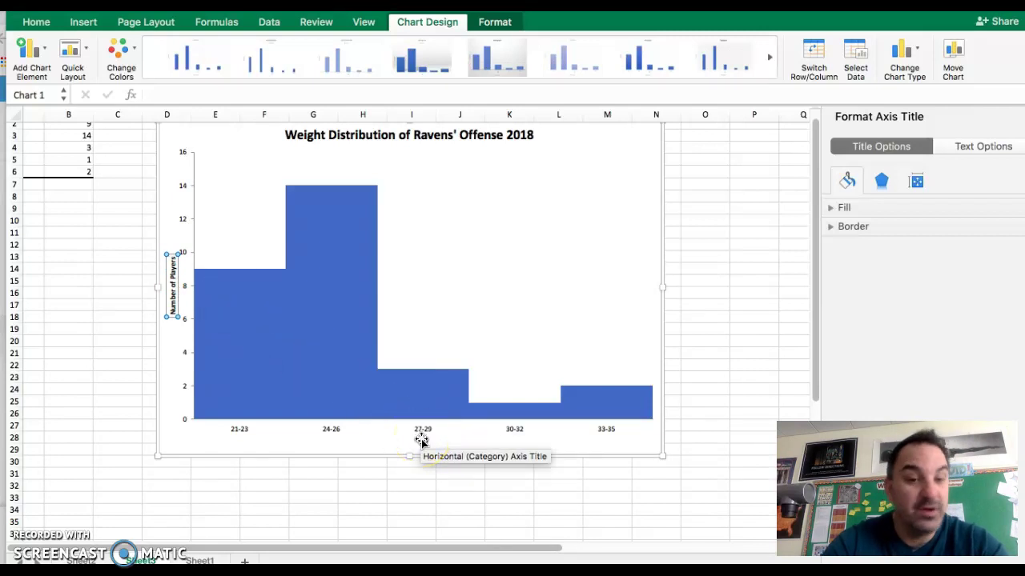
- Begin retyping the horizontal 'Bin' axis title as 'Age (Years)'
left_click(422, 441)
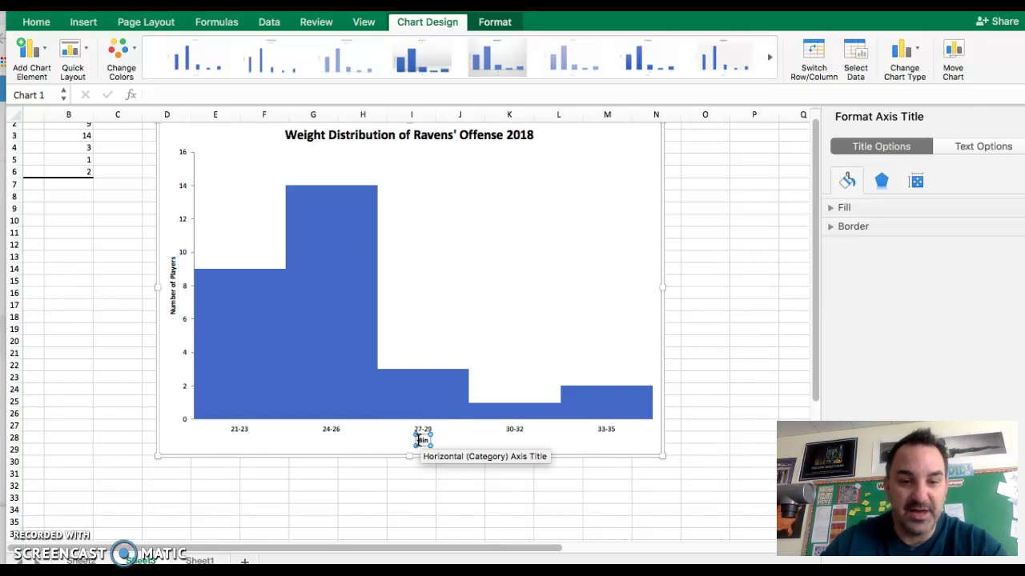
left_click(419, 441)
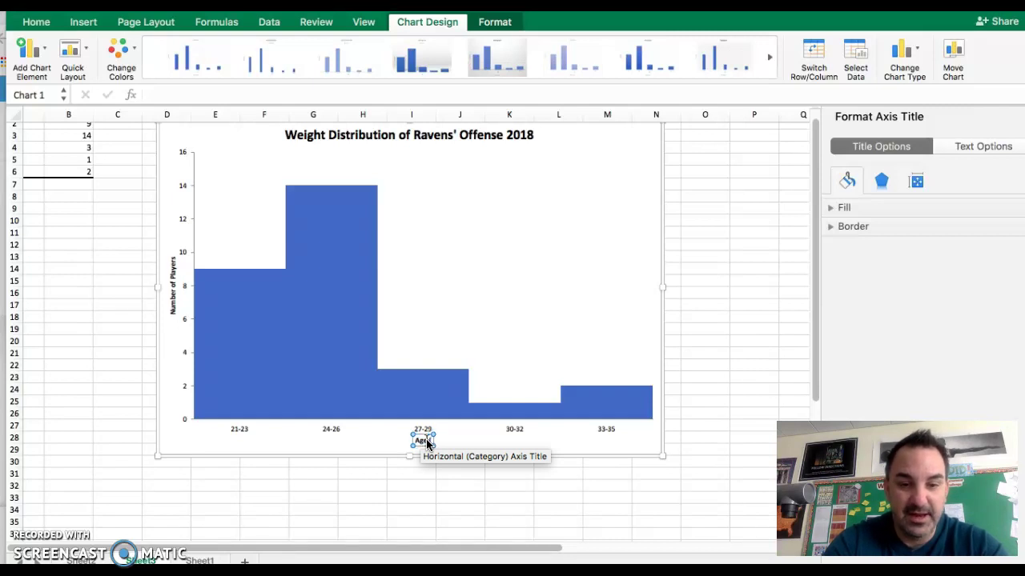
type("rs")
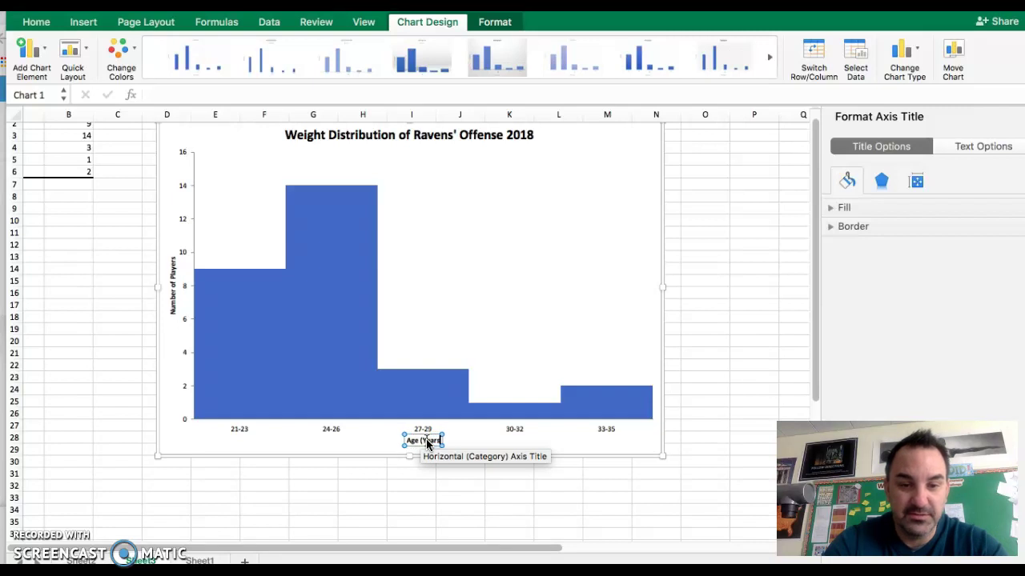
type(" of")
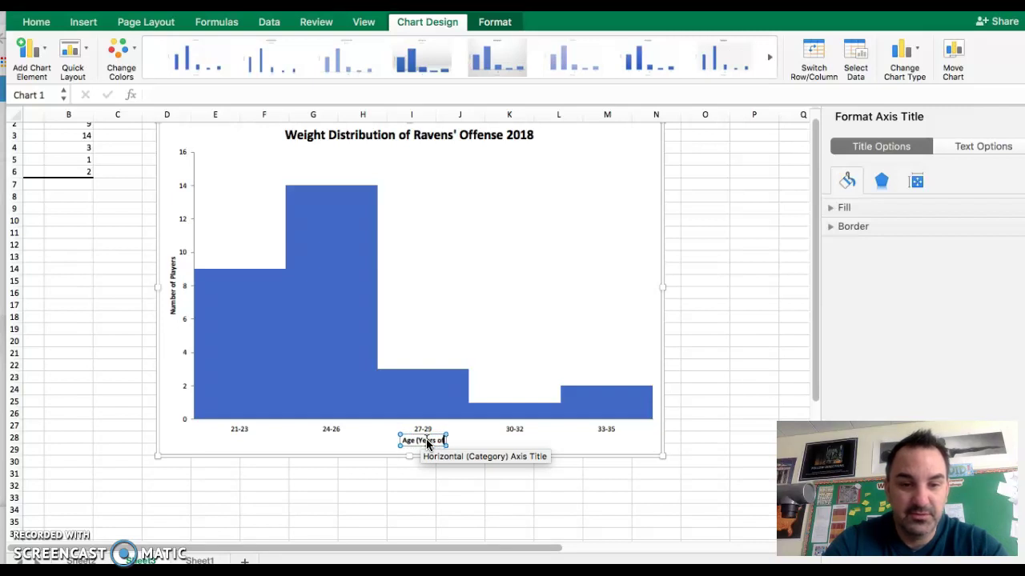
key("BackSpace")
key("BackSpace")
key("BackSpace")
- Finish the 'Age (Years)' axis title and select the histogram bars
type(")")
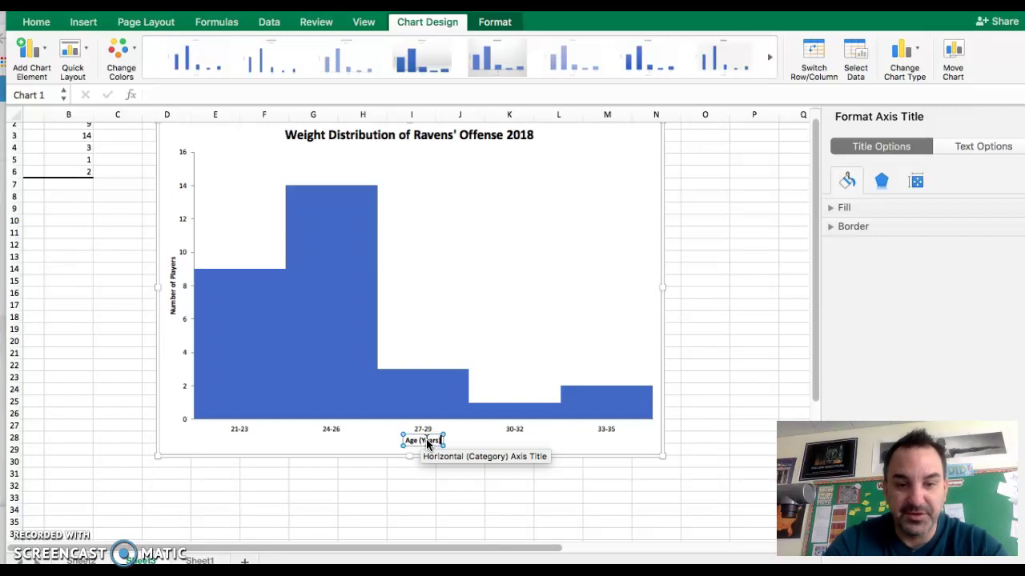
left_click(474, 439)
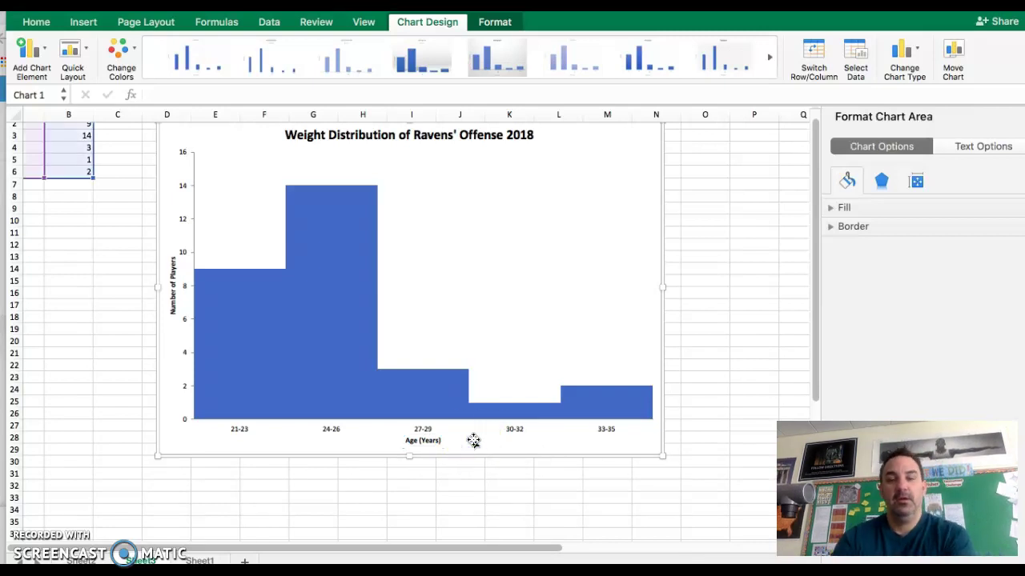
mouse_move(366, 379)
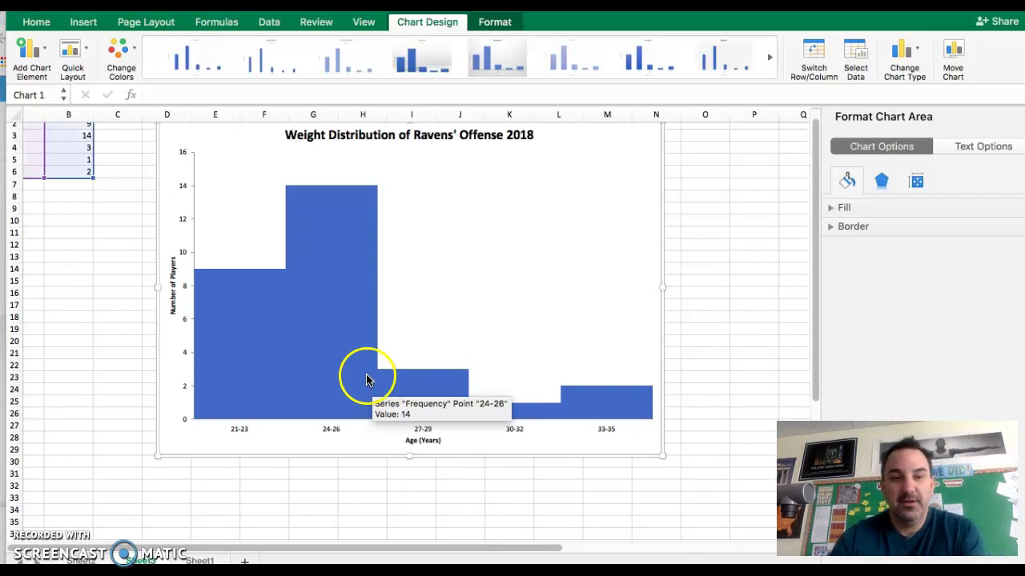
left_click(321, 325)
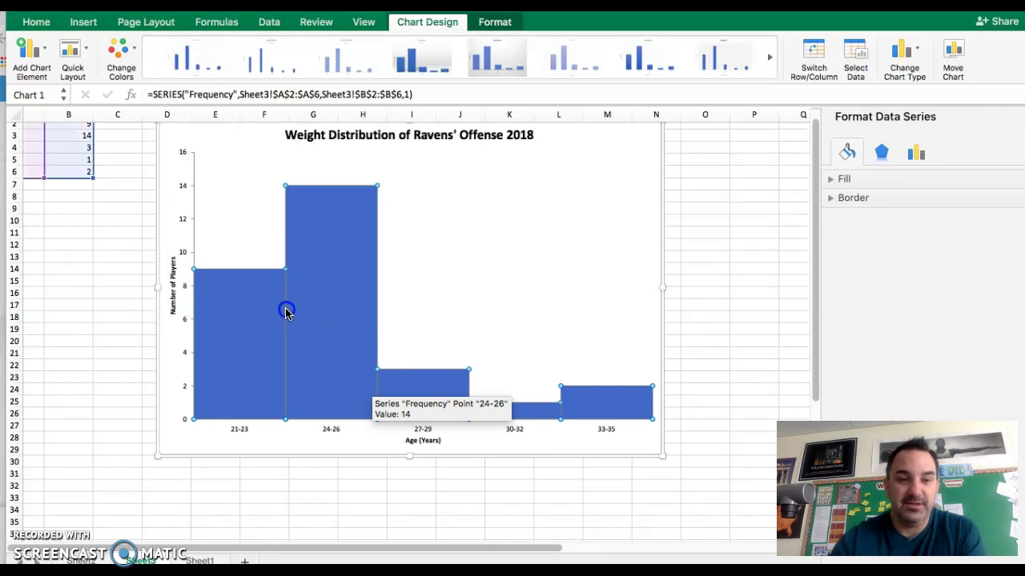
- Open the Fill settings for the 24-26 bar after confirming 0% gap width
left_click(289, 313)
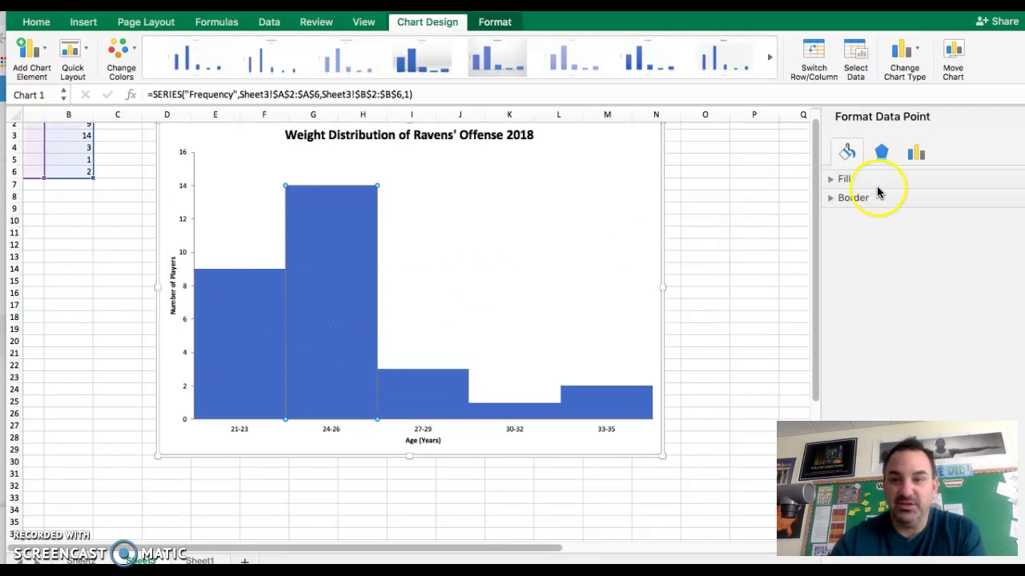
left_click(833, 179)
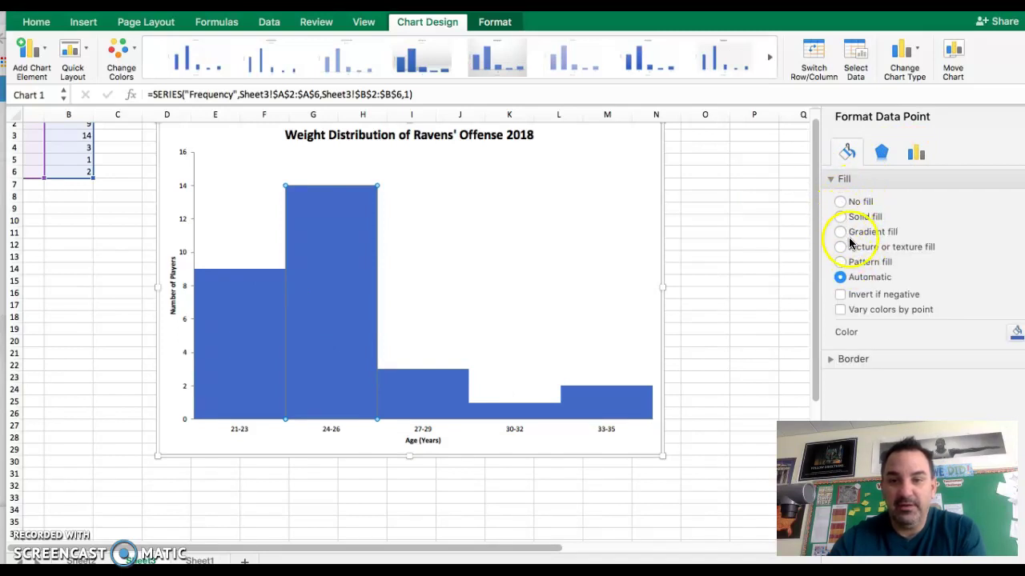
left_click(917, 153)
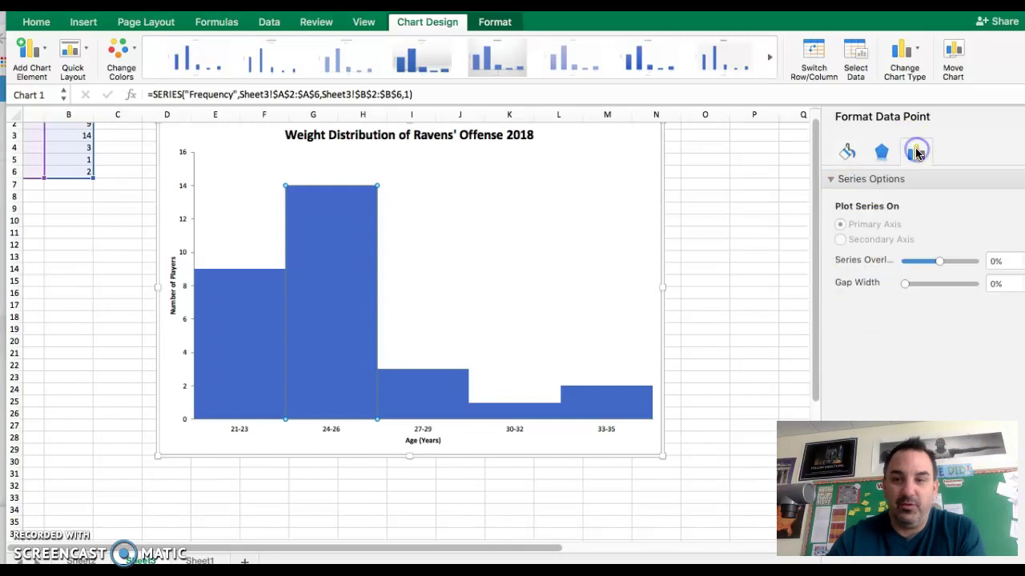
left_click(847, 153)
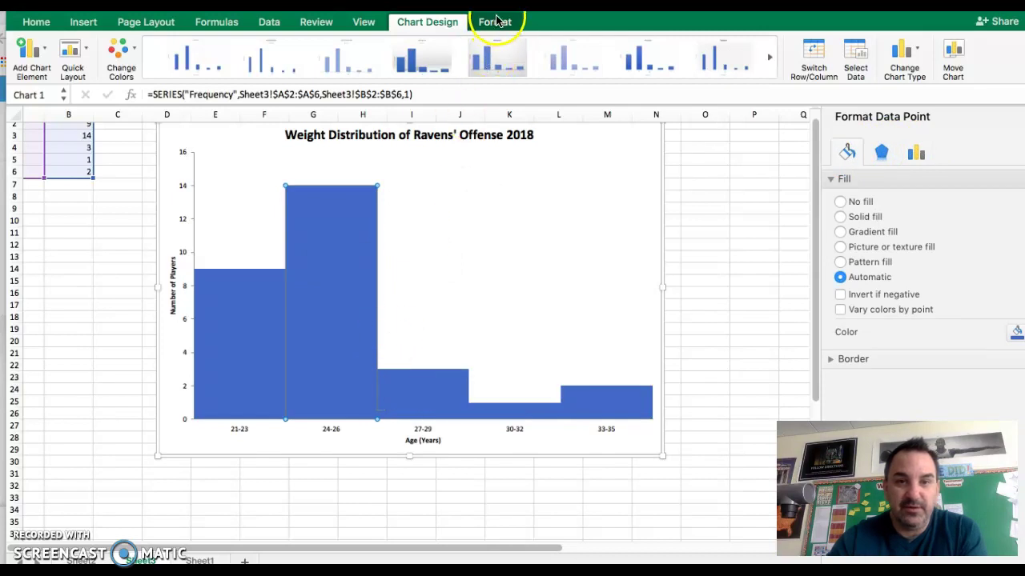
- Give the 24-26 bar a black outline
left_click(497, 22)
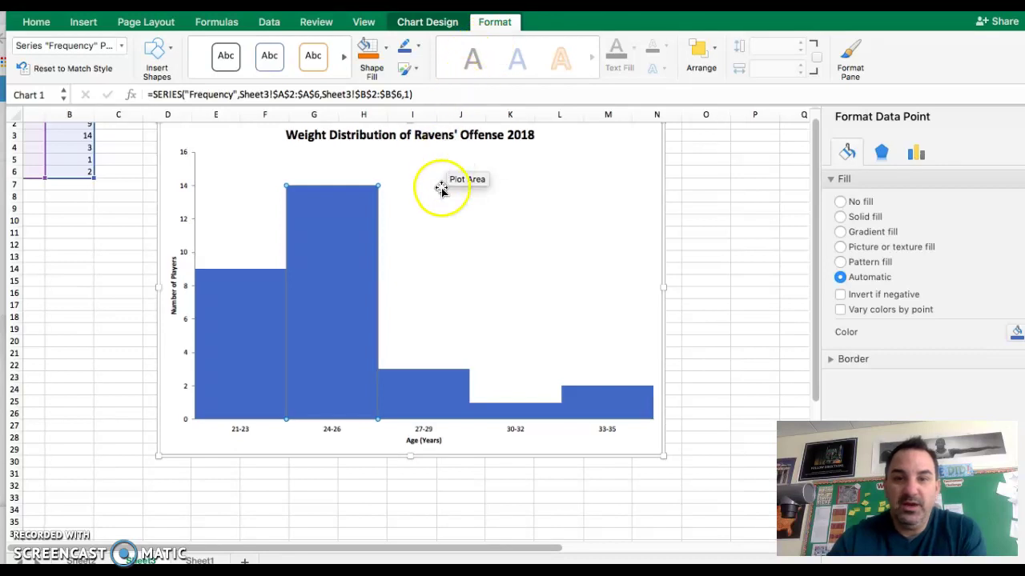
left_click(379, 198)
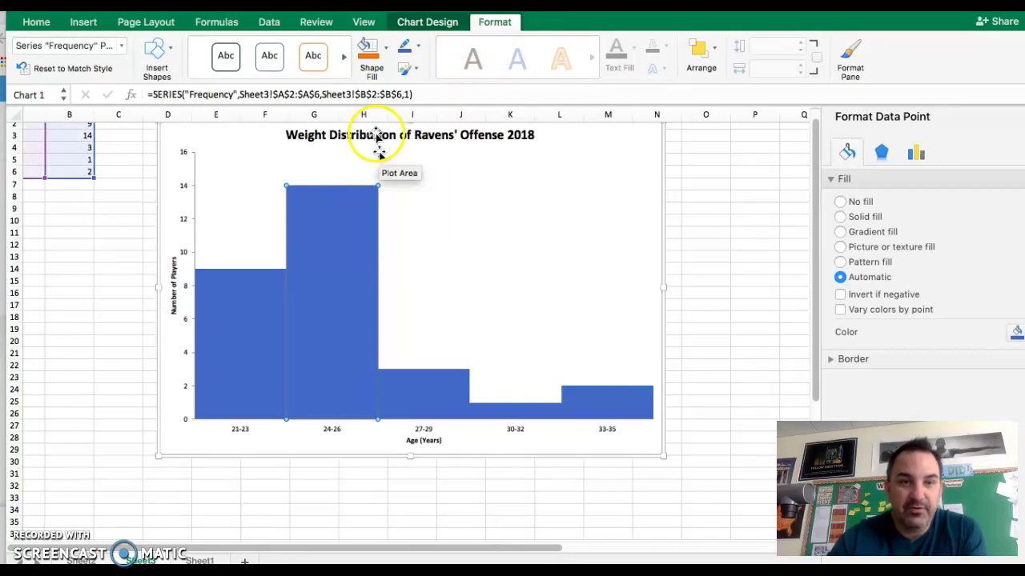
left_click(416, 48)
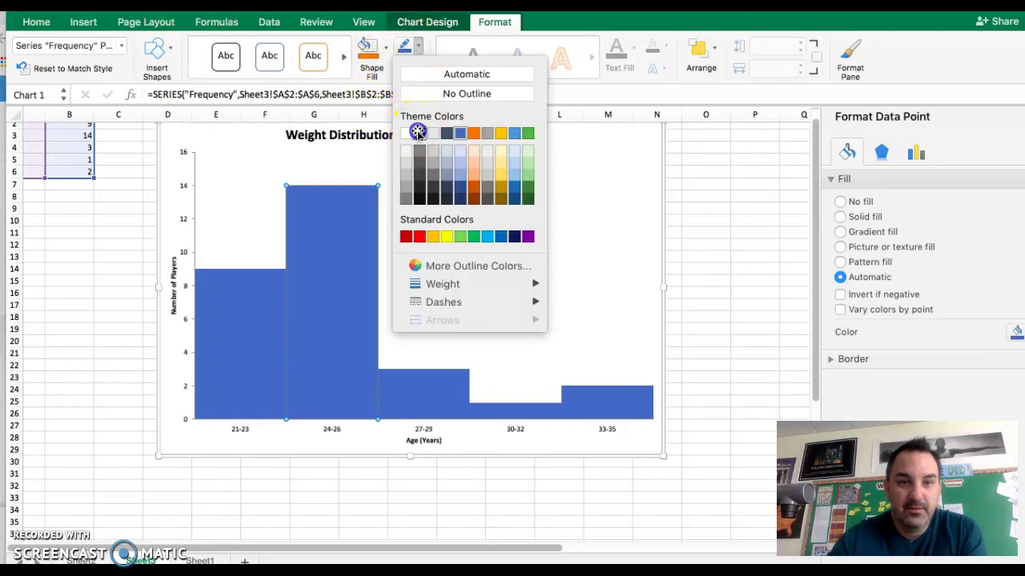
left_click(419, 133)
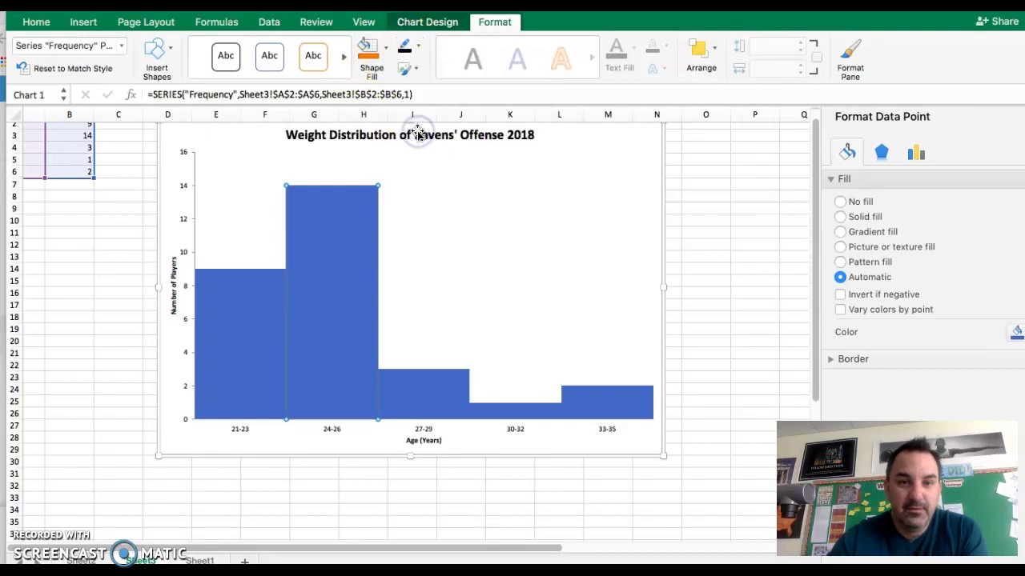
left_click(416, 308)
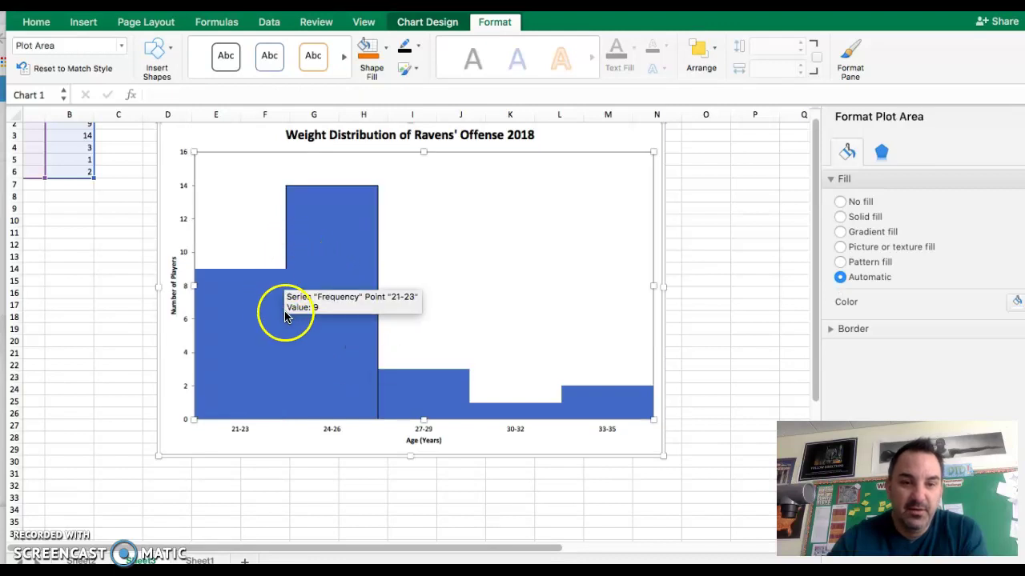
- Select the whole Frequency series and give all bars a 3 pt black outline
left_click(278, 388)
left_click(278, 388)
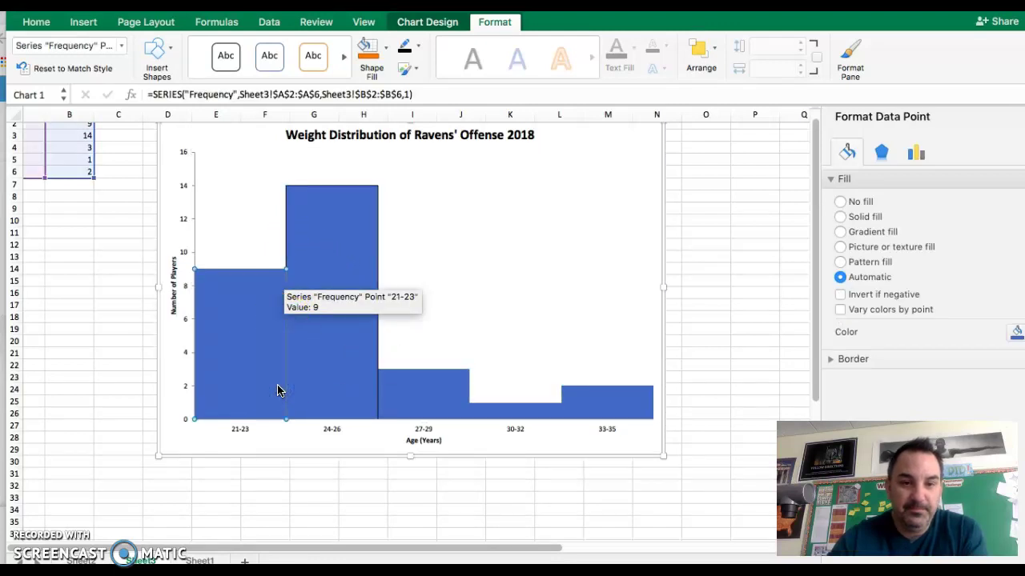
left_click(338, 385)
left_click(482, 276)
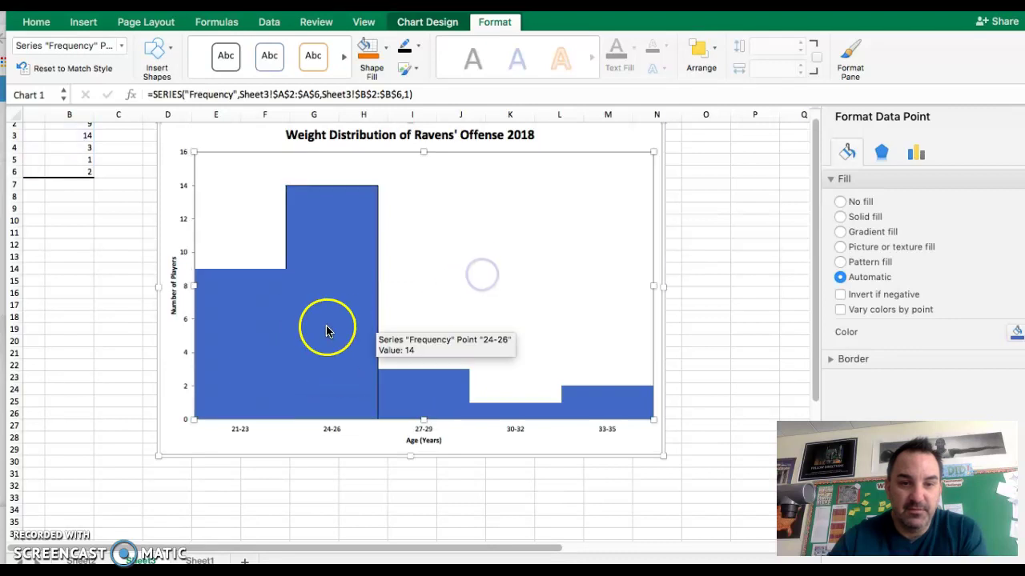
left_click(325, 331)
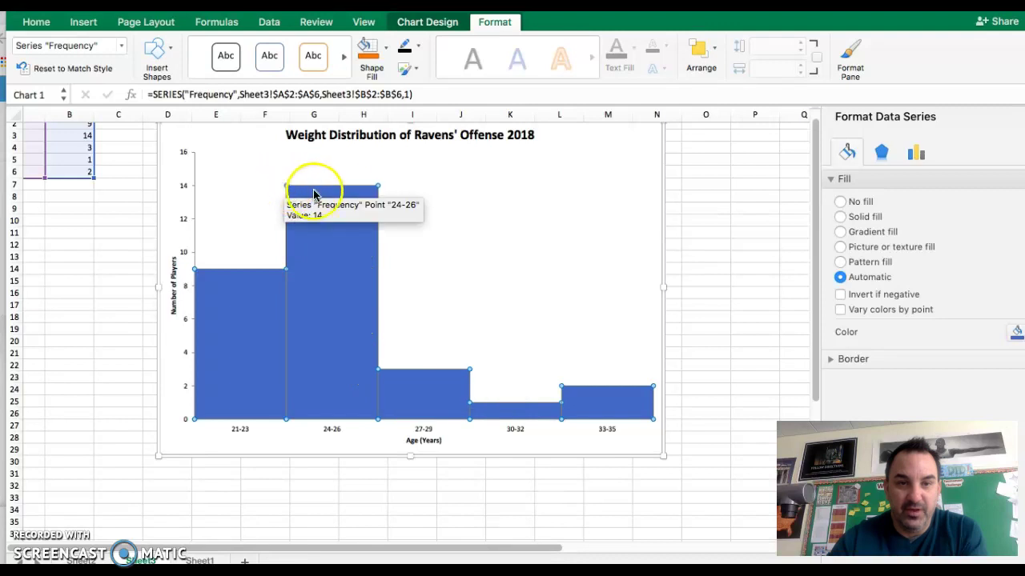
left_click(415, 47)
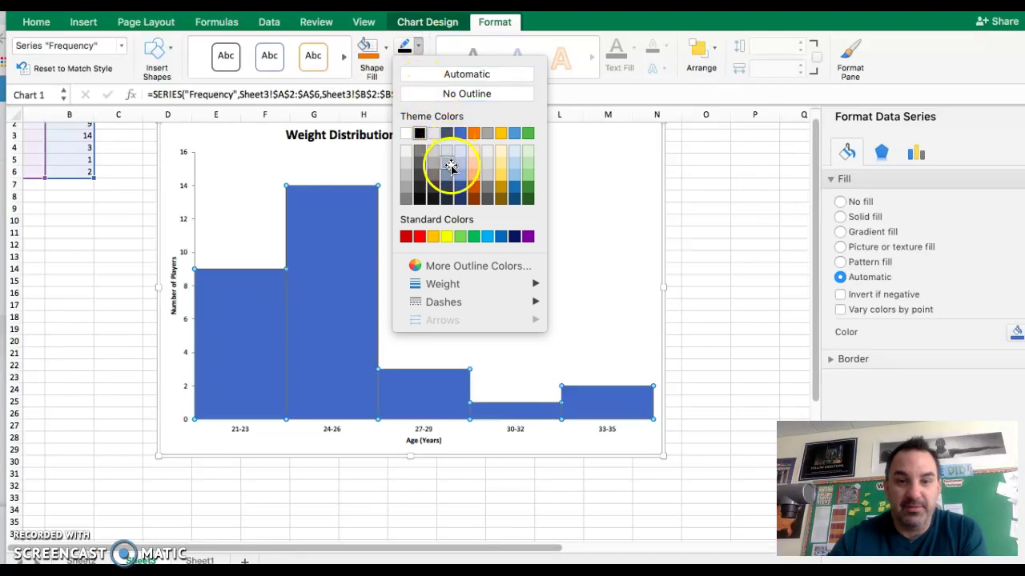
mouse_move(487, 286)
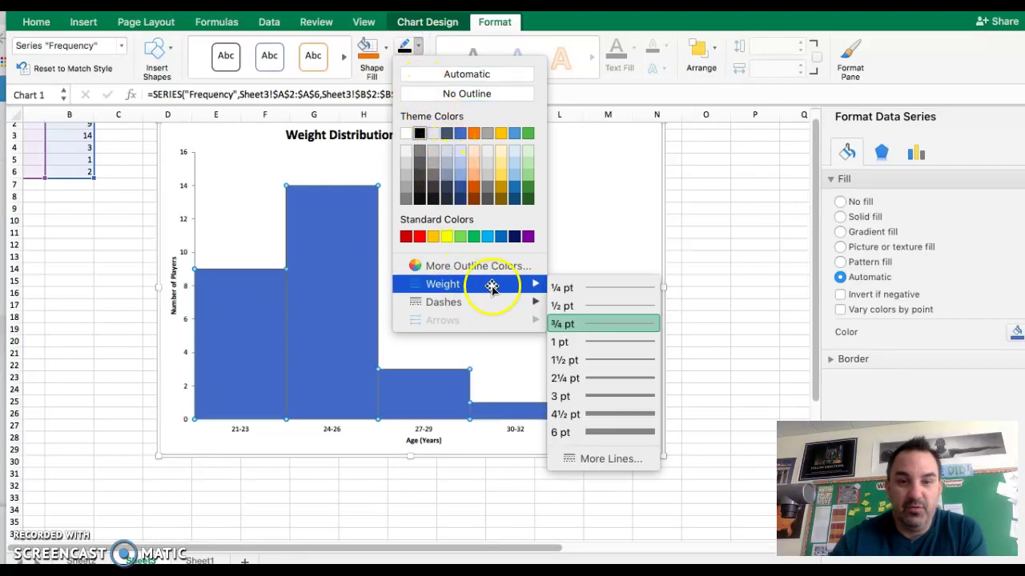
left_click(608, 395)
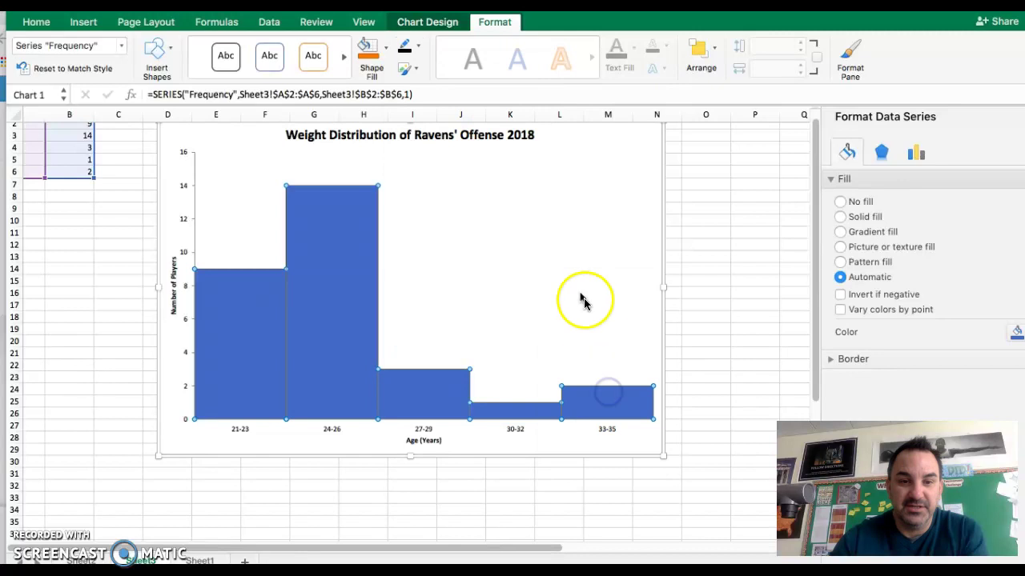
left_click(580, 264)
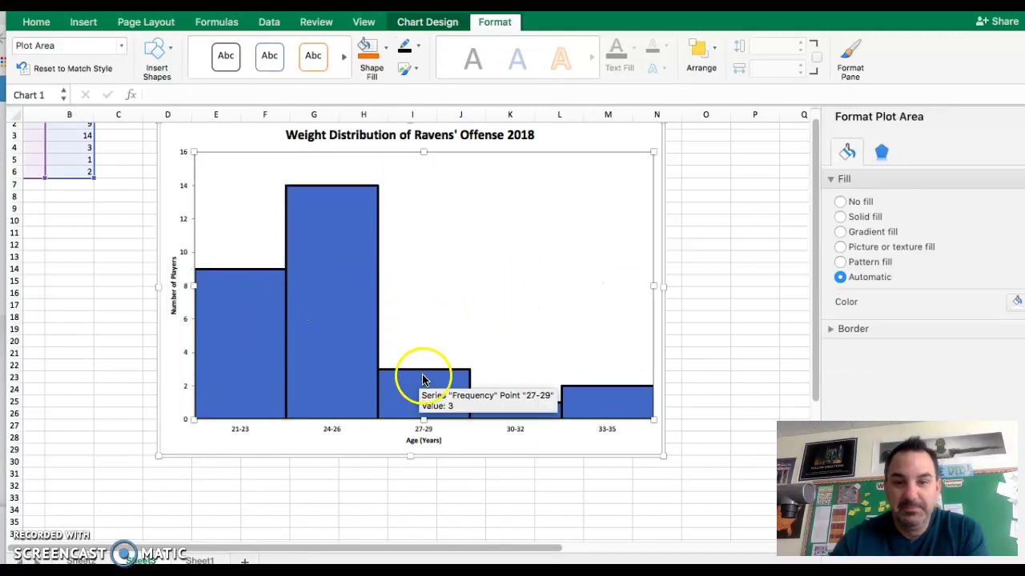
- Fill the Frequency series bars with the standard purple colour, keeping their black outlines
left_click(320, 369)
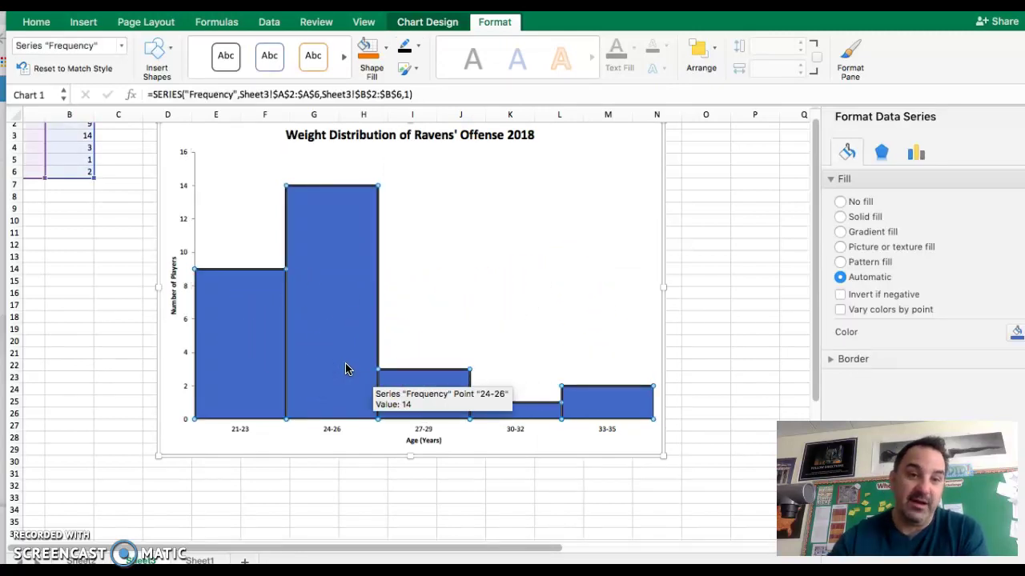
left_click(374, 50)
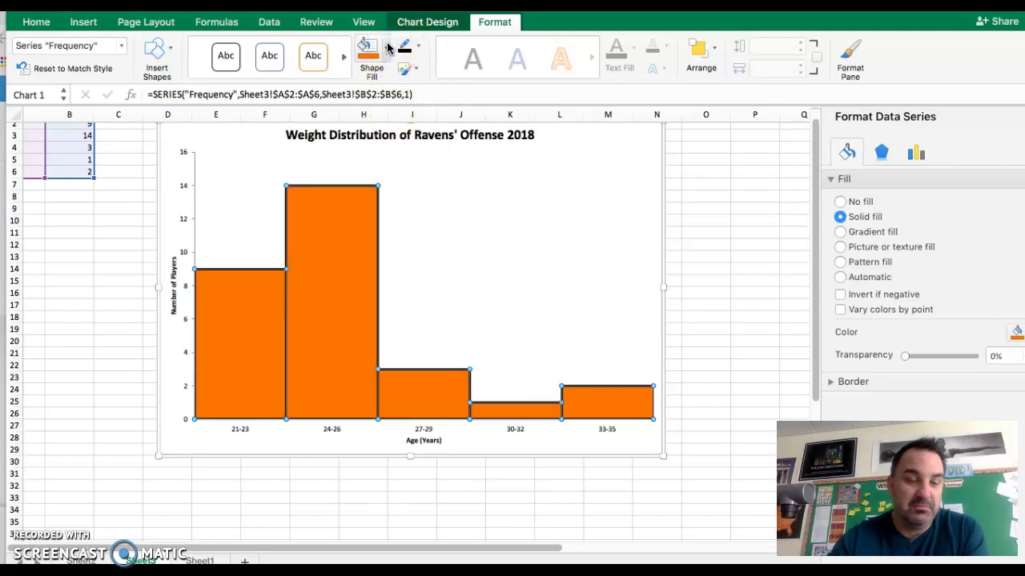
left_click(387, 48)
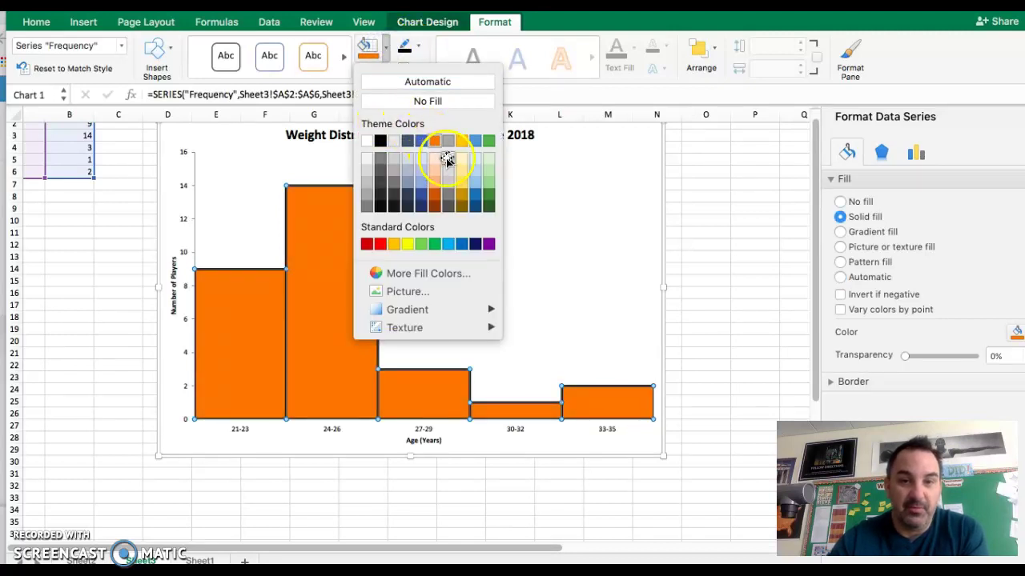
left_click(489, 244)
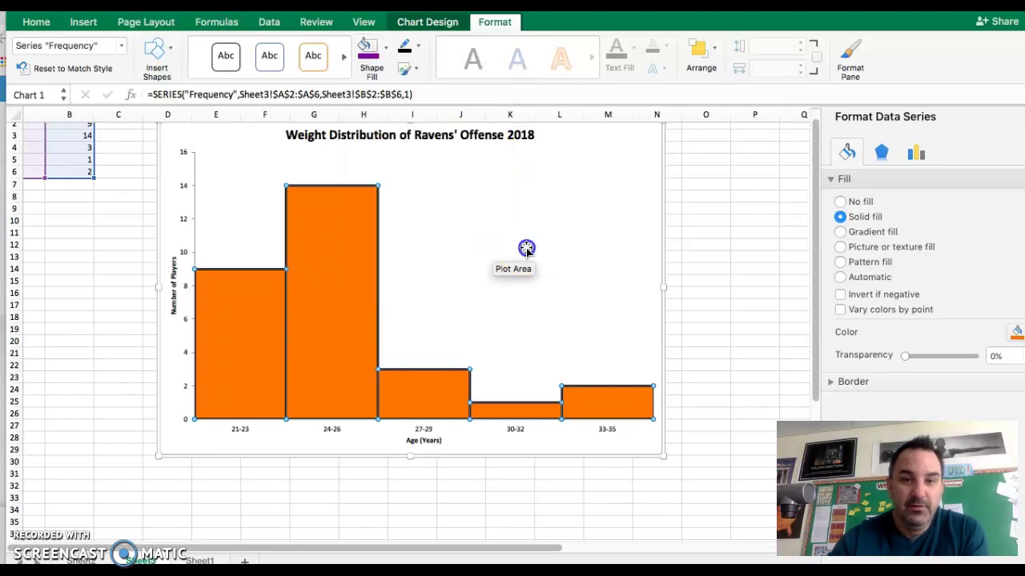
left_click(517, 217)
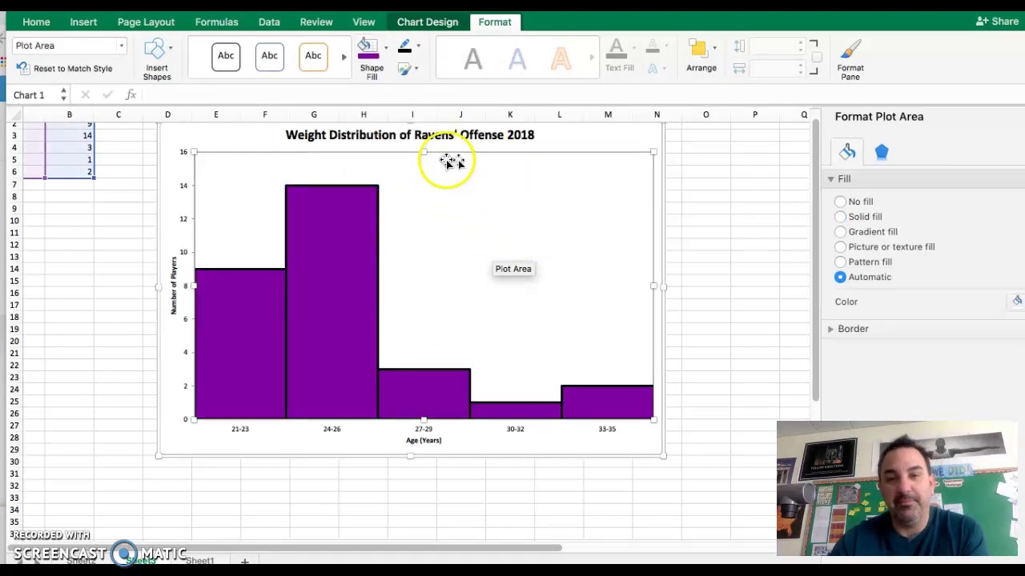
left_click(562, 143)
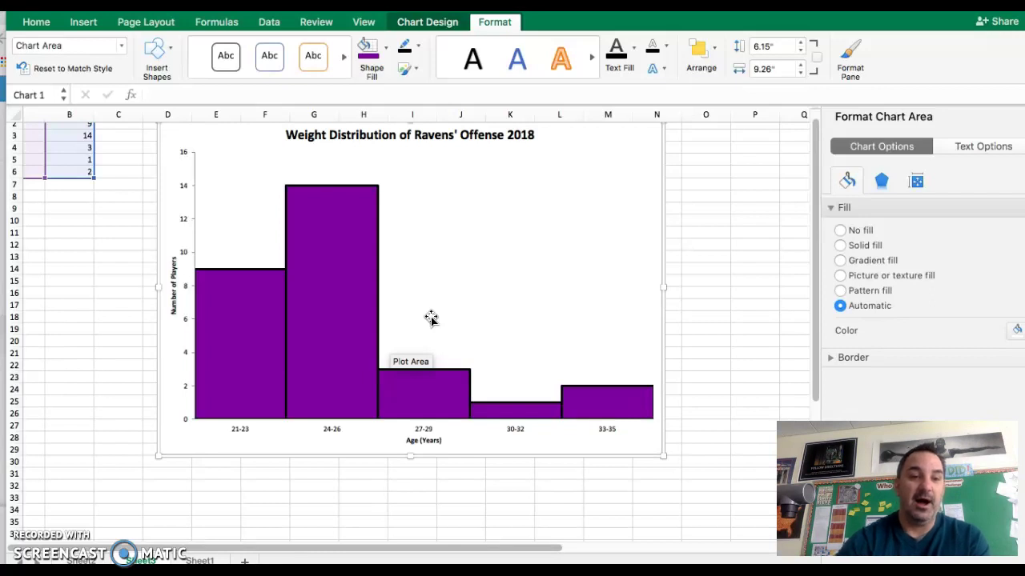
mouse_move(432, 384)
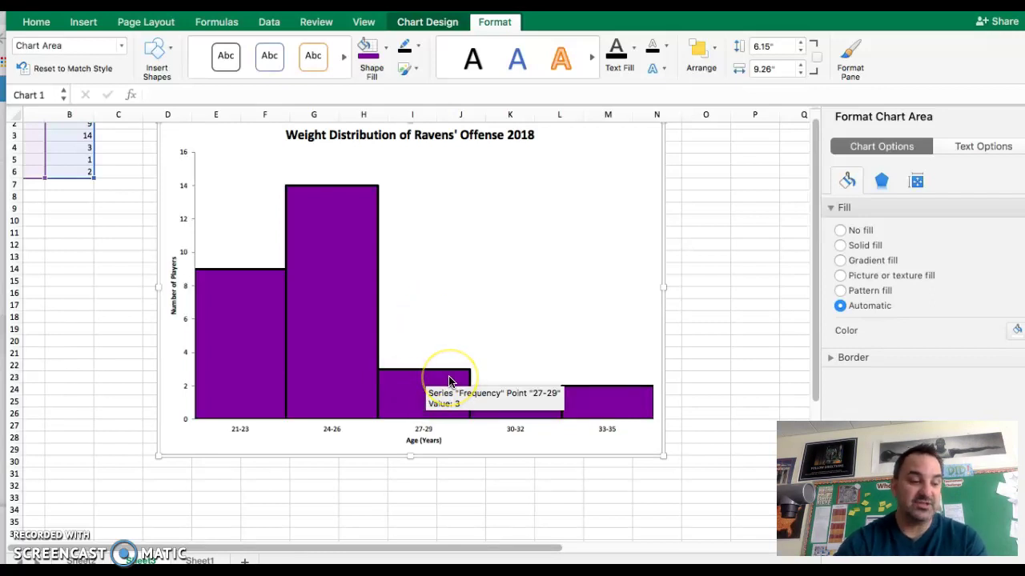